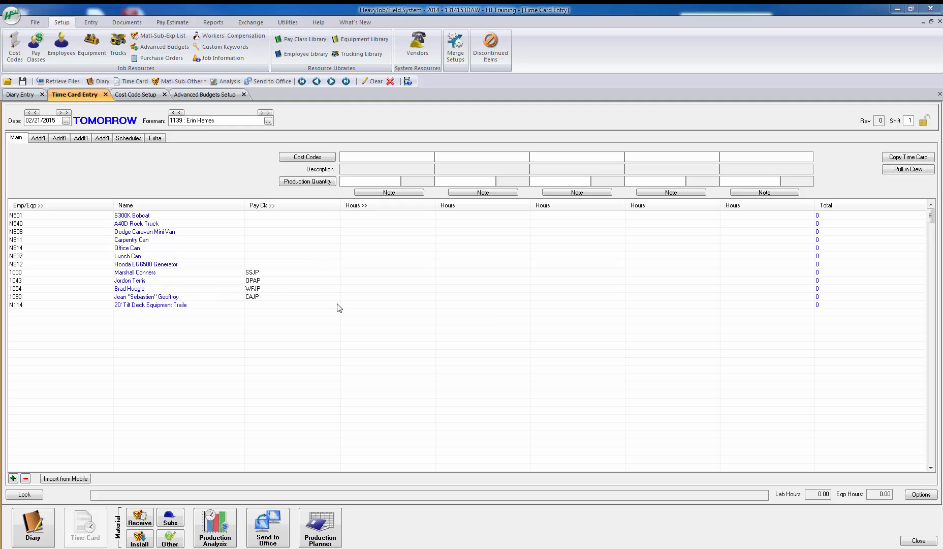
Step: Add cost code 9009 - Snow Removal to the first cost code column of the time card
click(328, 158)
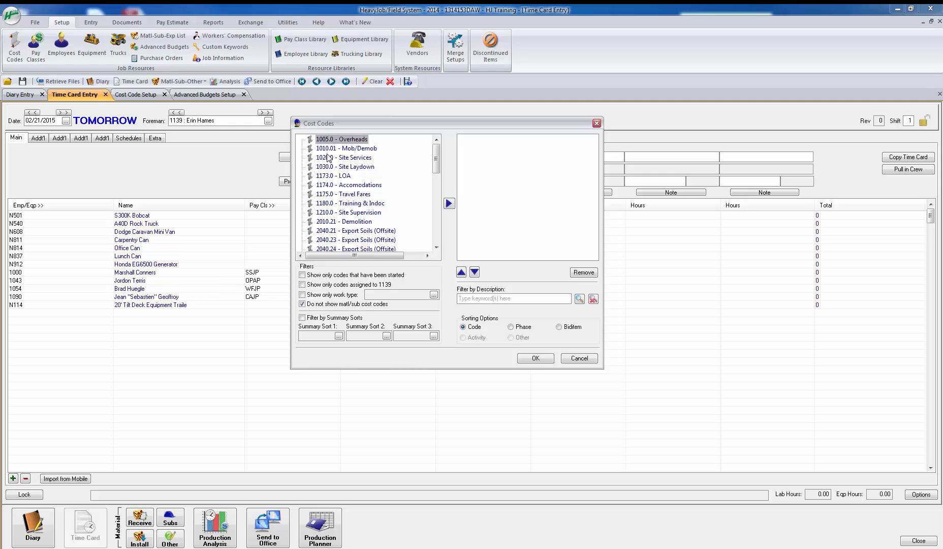
click(303, 304)
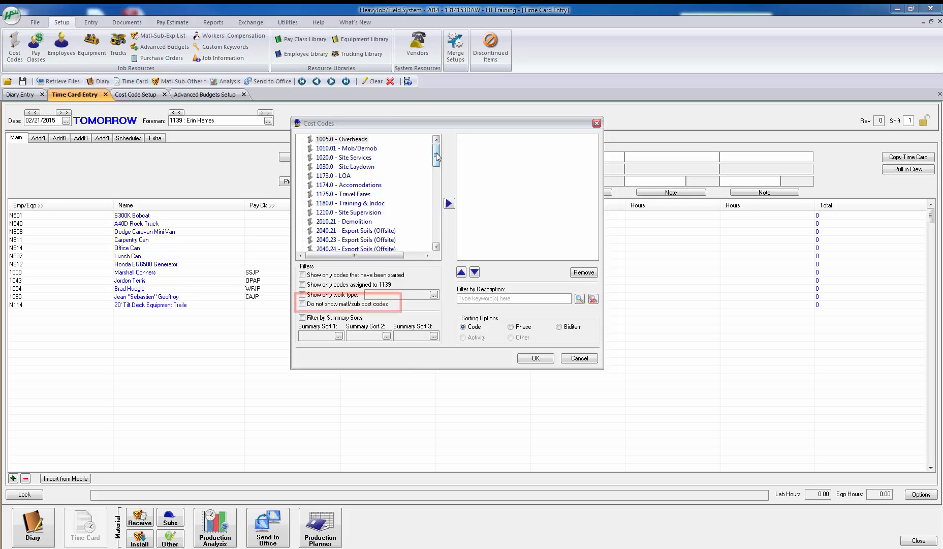
drag(436, 156, 433, 237)
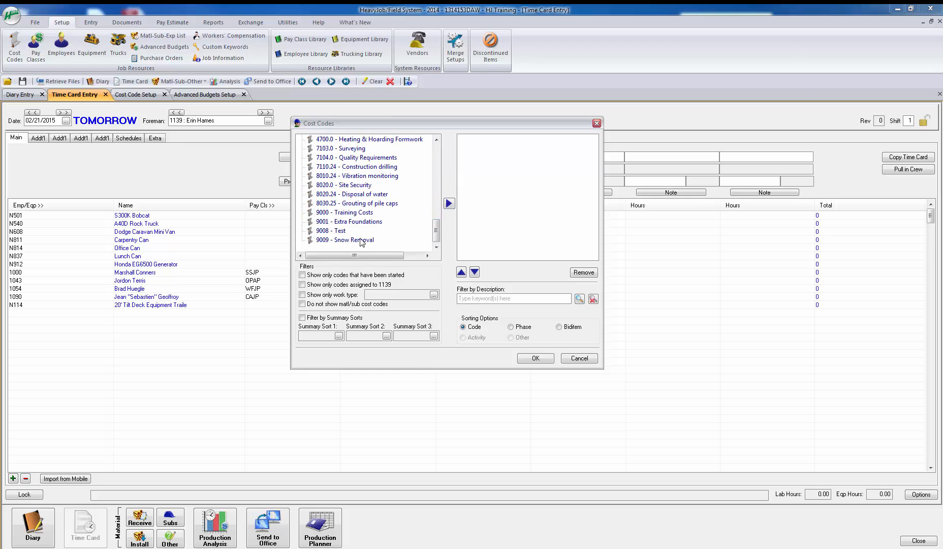
click(362, 239)
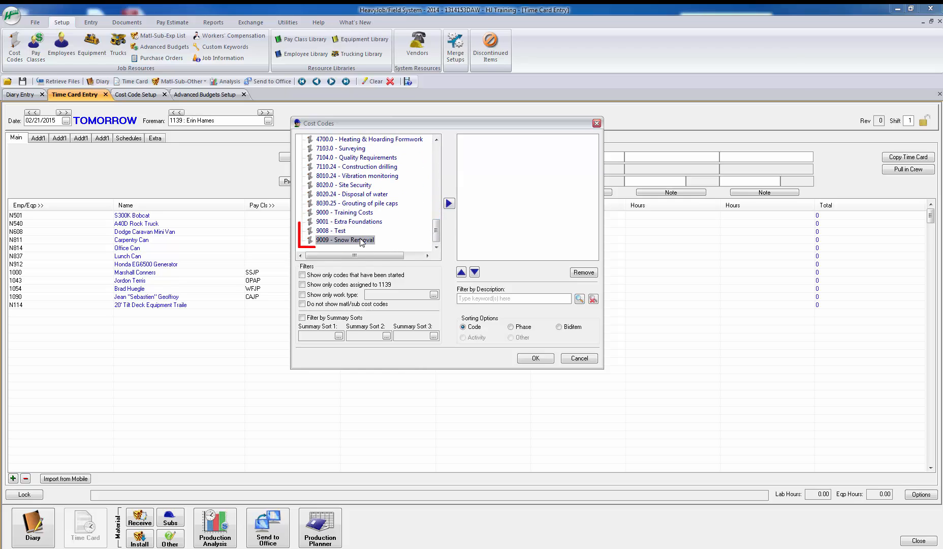
click(448, 204)
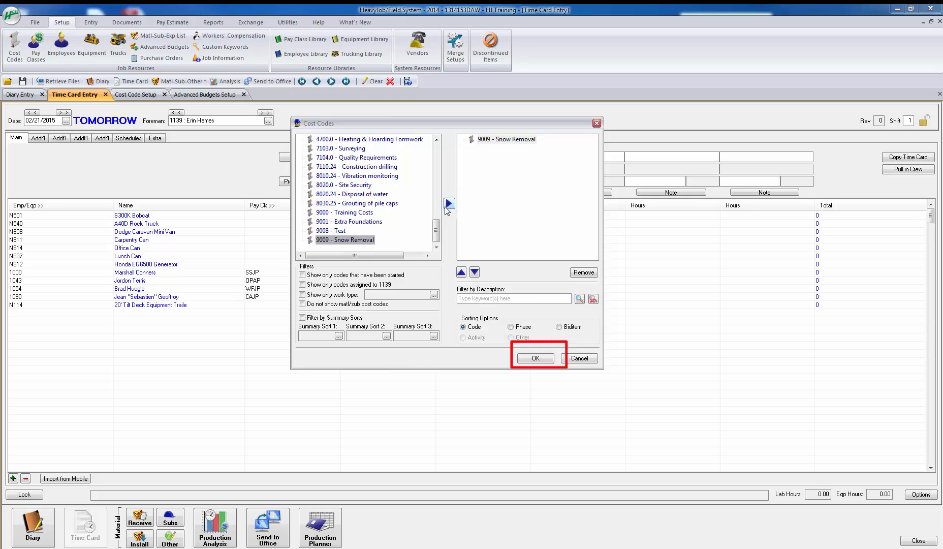
click(535, 359)
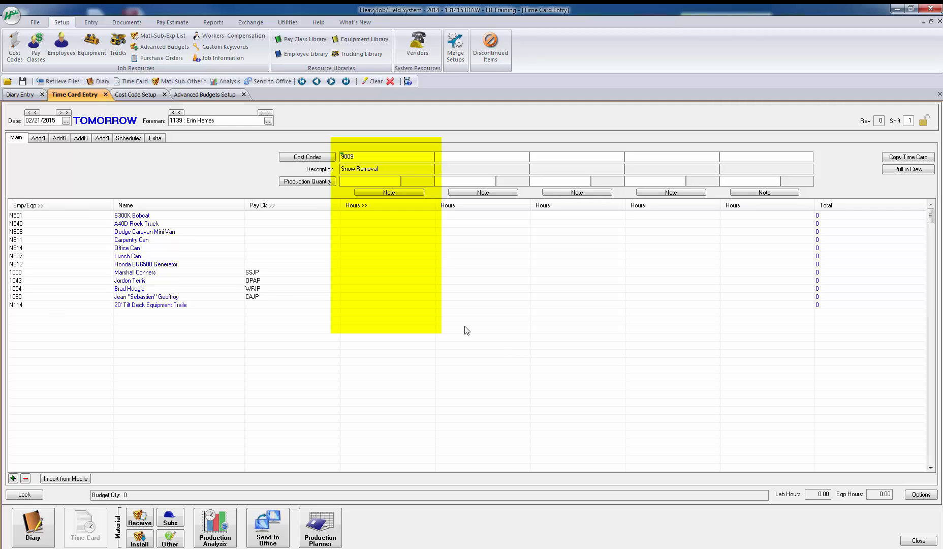
Step: Enter 8 hours for the S300K Bobcat and 4/4 hours for the SSJP-class employee under Snow Removal
click(376, 216)
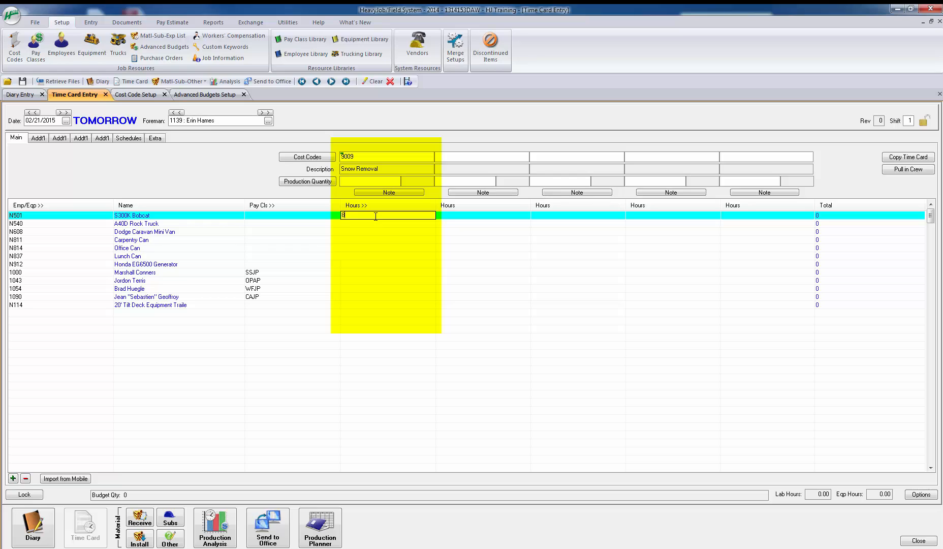
click(364, 273)
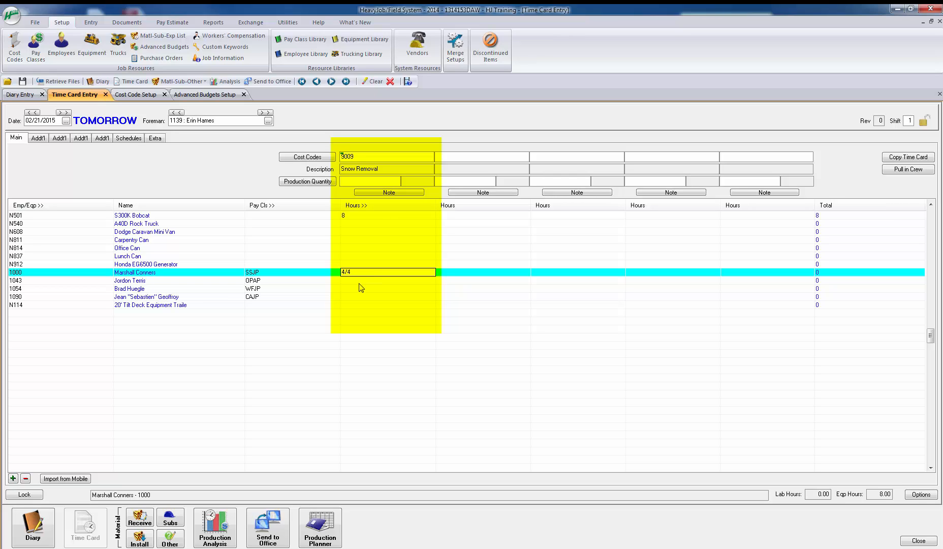
click(358, 288)
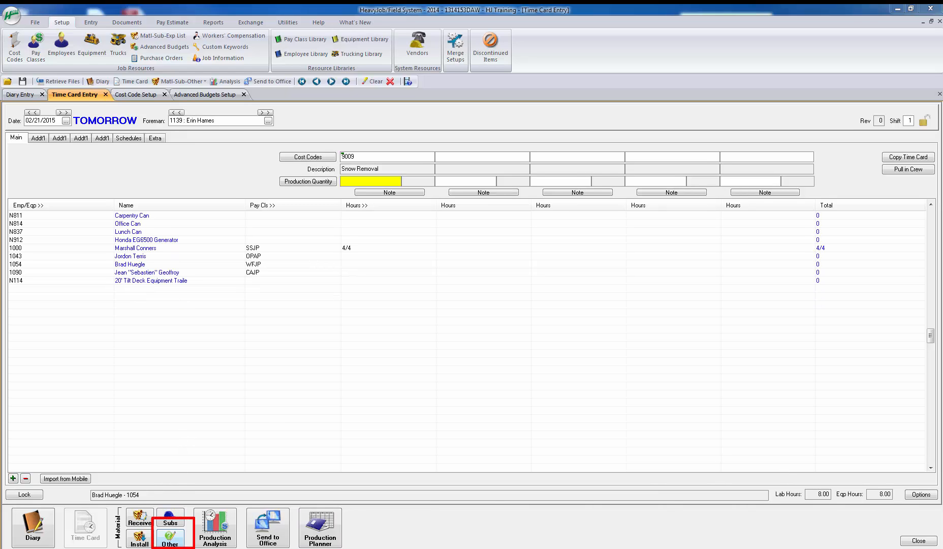
Step: Start an Other expense transaction with cost code 9009 and open the Advanced Budgets selection for its Matl-Sub-Exp
click(172, 540)
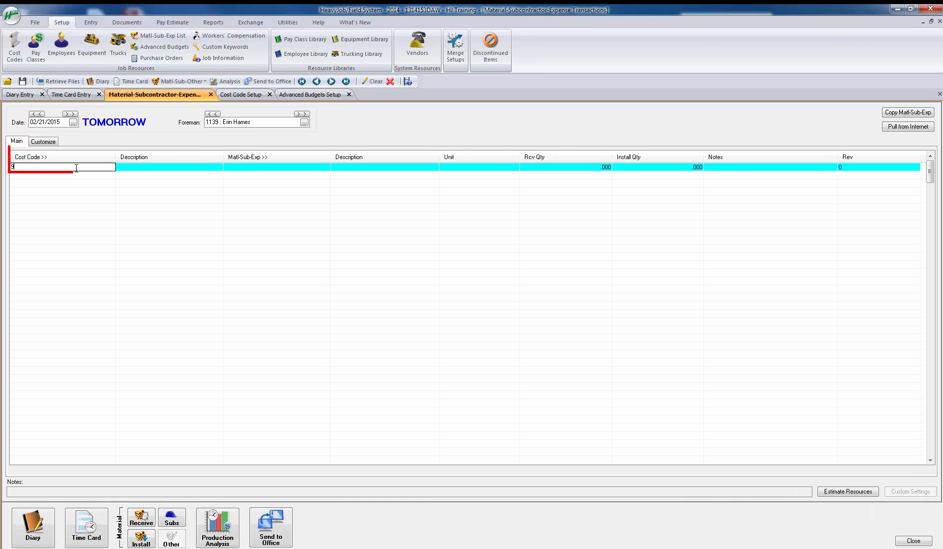
text(9009)
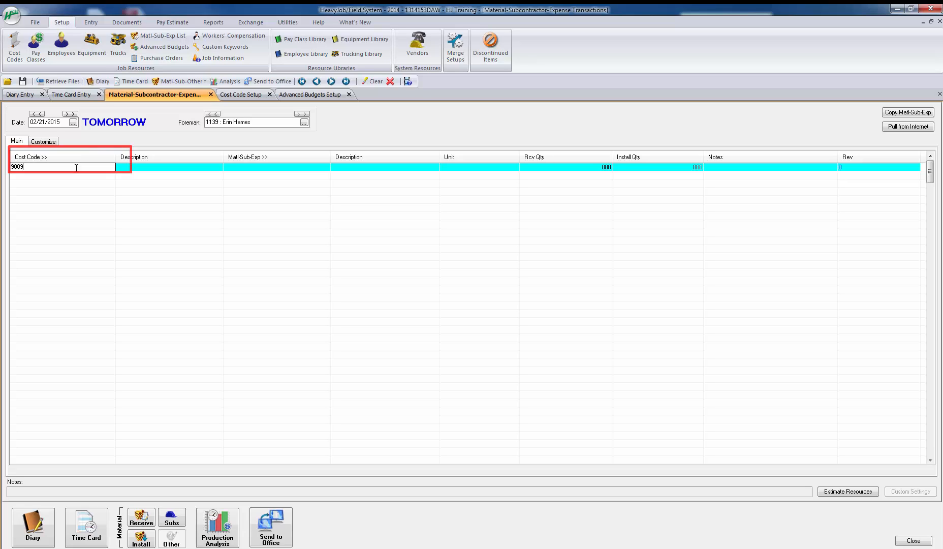
key(Tab)
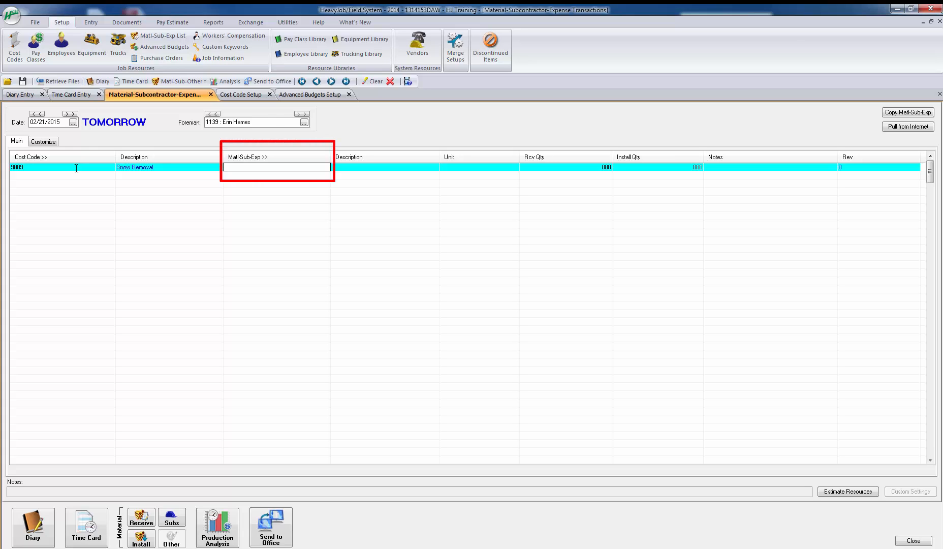
key(Return)
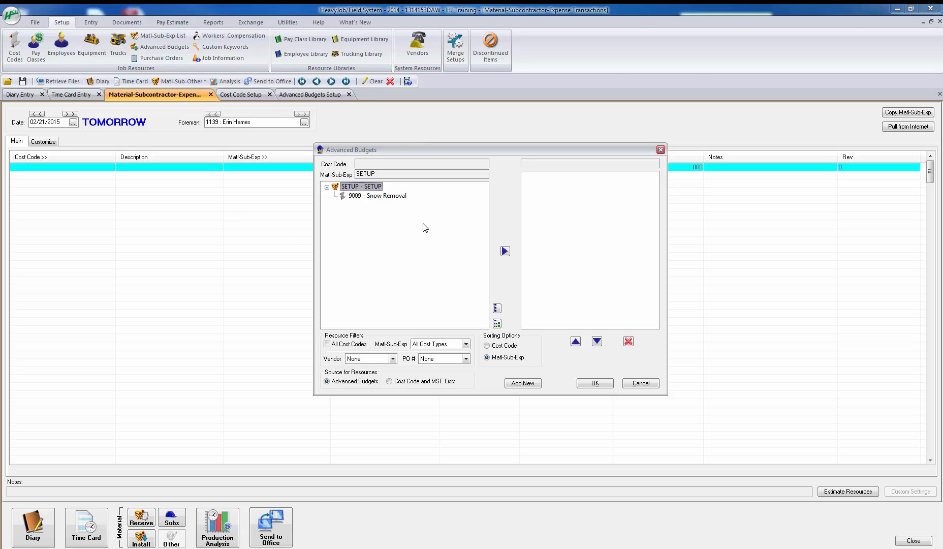
Step: Sort the advanced budget resources by cost code and select 9009 - Snow Removal
click(521, 384)
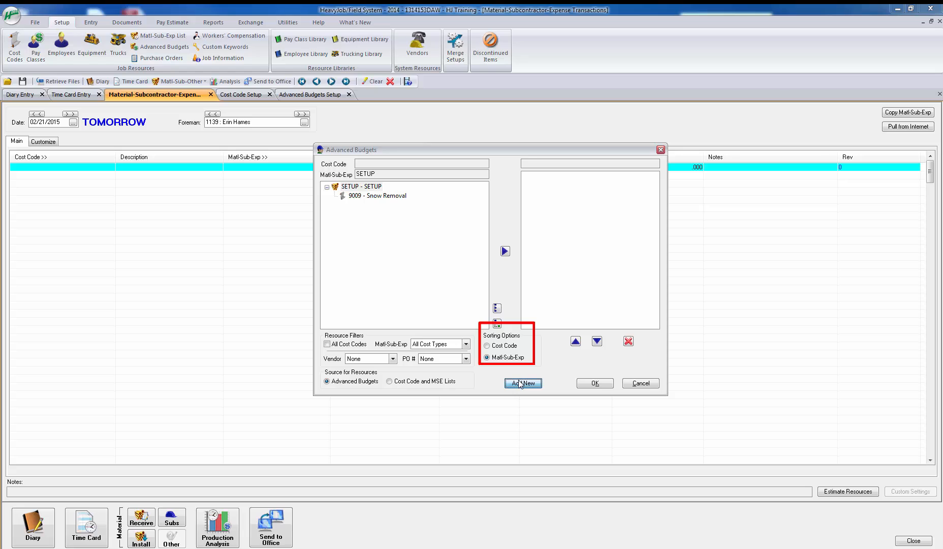
click(502, 346)
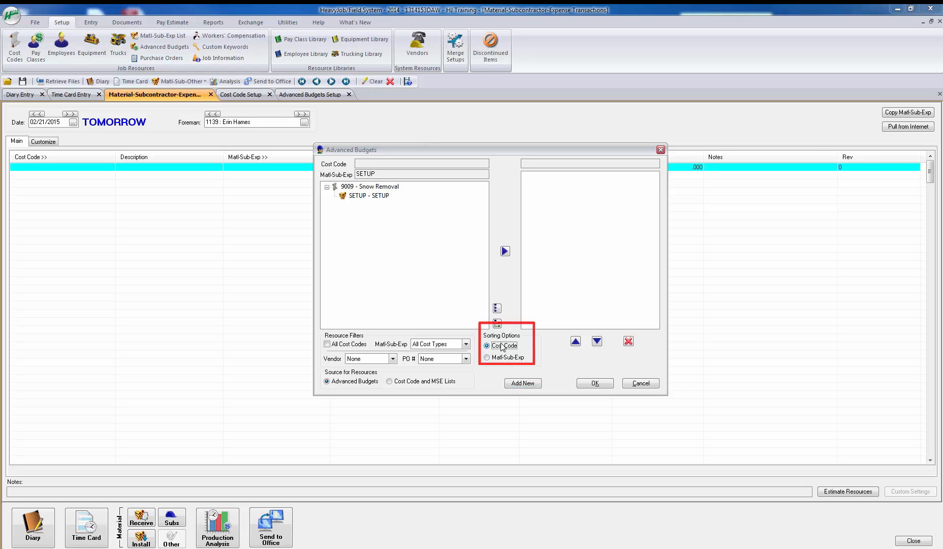
click(377, 187)
Step: Add a new advanced budget for cost code 9009 using the existing resource PAPER - Reams of Paper
click(512, 384)
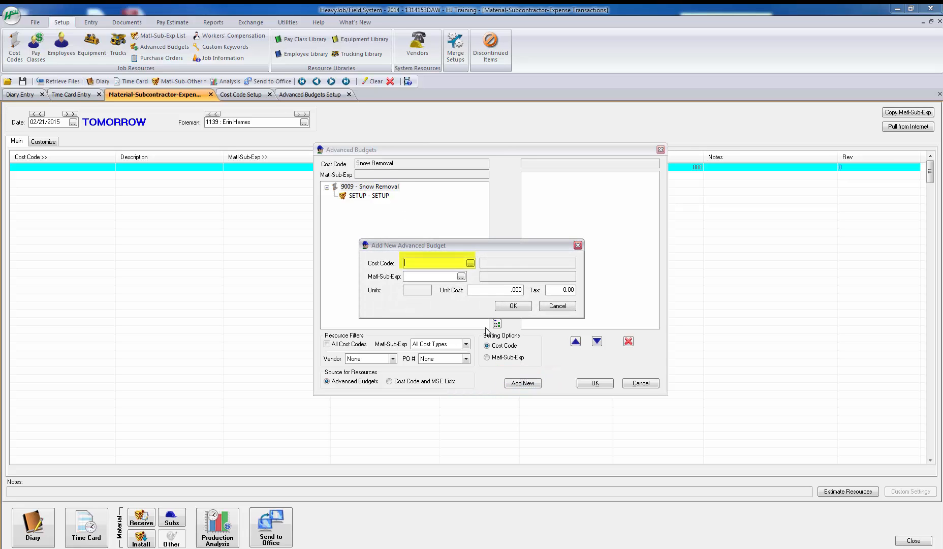
key(Tab)
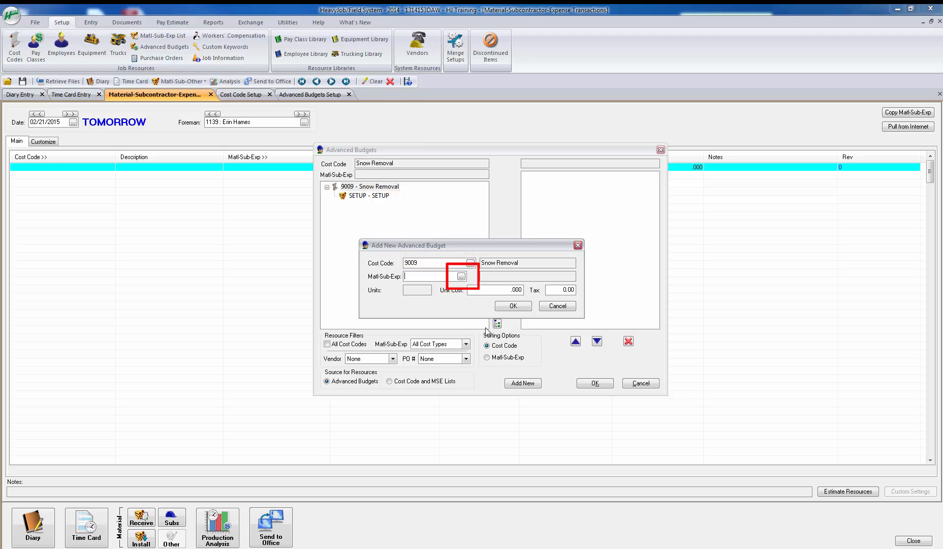
key(Return)
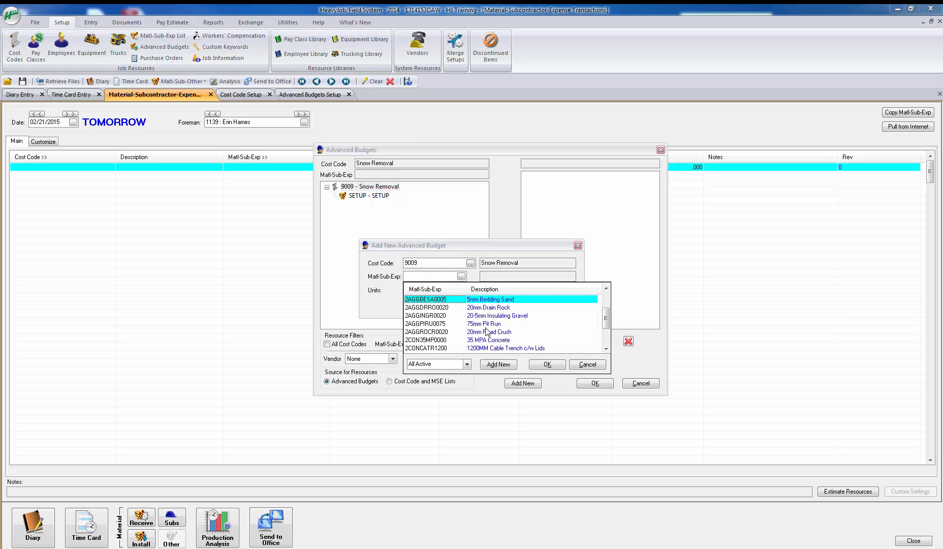
key(Down)
key(Down)
key(Down)
key(Down)
key(Down)
key(Down)
key(Down)
key(Down)
key(Down)
key(Down)
key(Down)
key(Down)
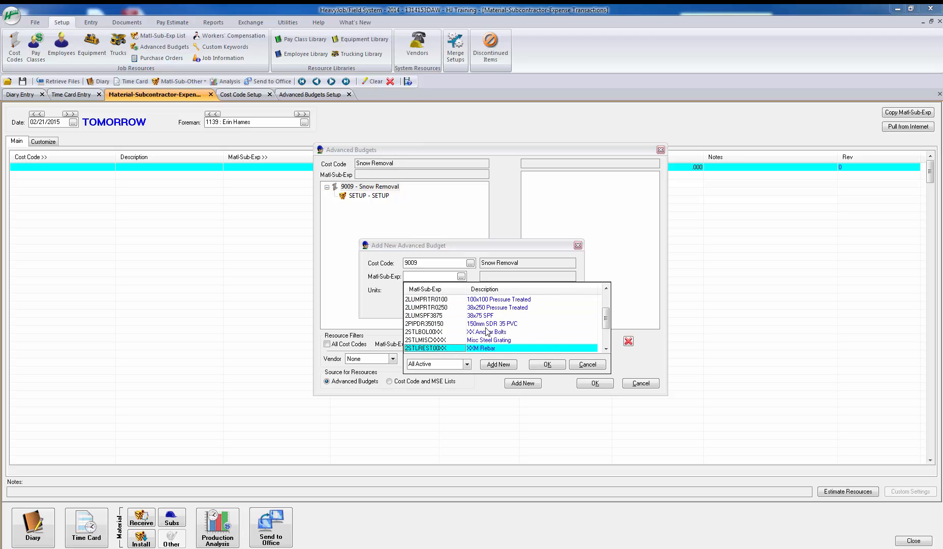
key(Down)
key(Down)
key(Down)
key(Down)
key(Down)
key(Down)
key(Down)
key(Down)
key(Down)
key(Down)
key(Down)
key(Down)
key(Down)
key(Down)
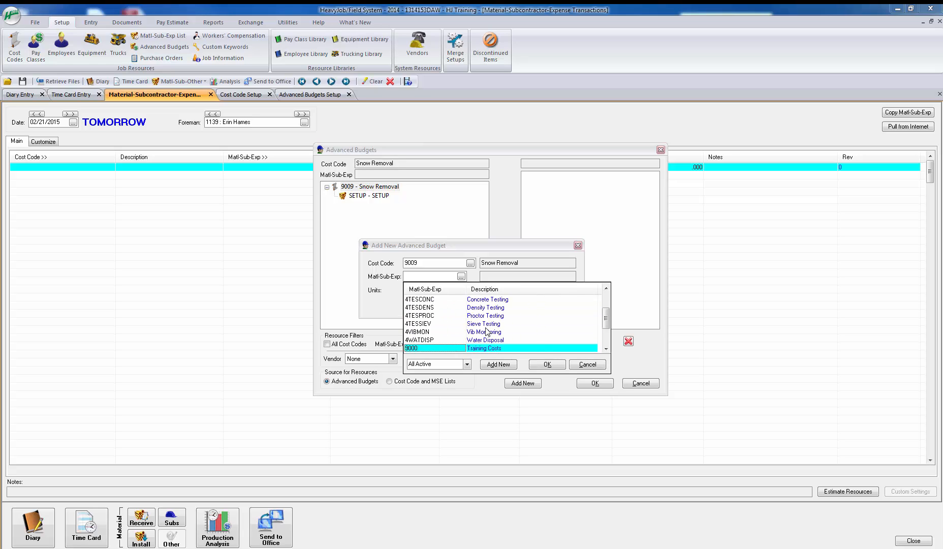
key(Down)
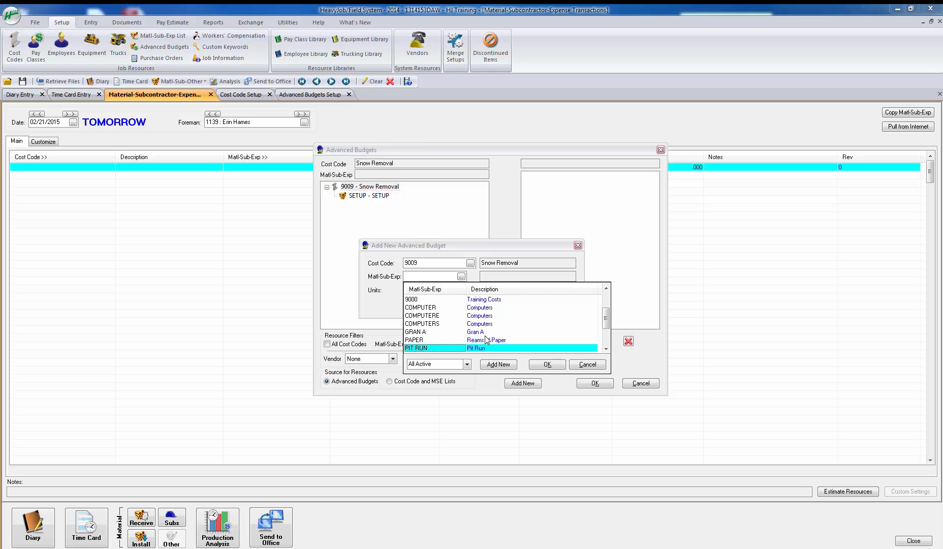
click(477, 339)
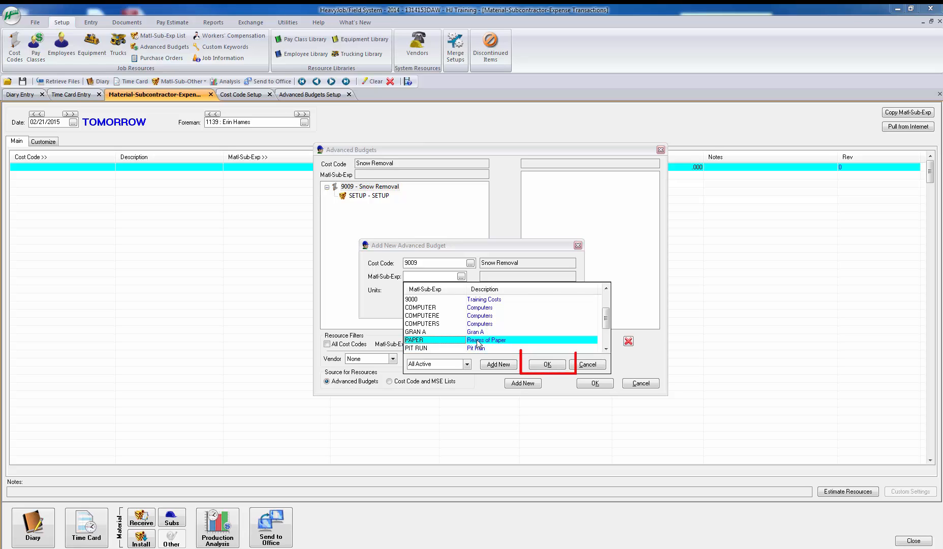
click(544, 364)
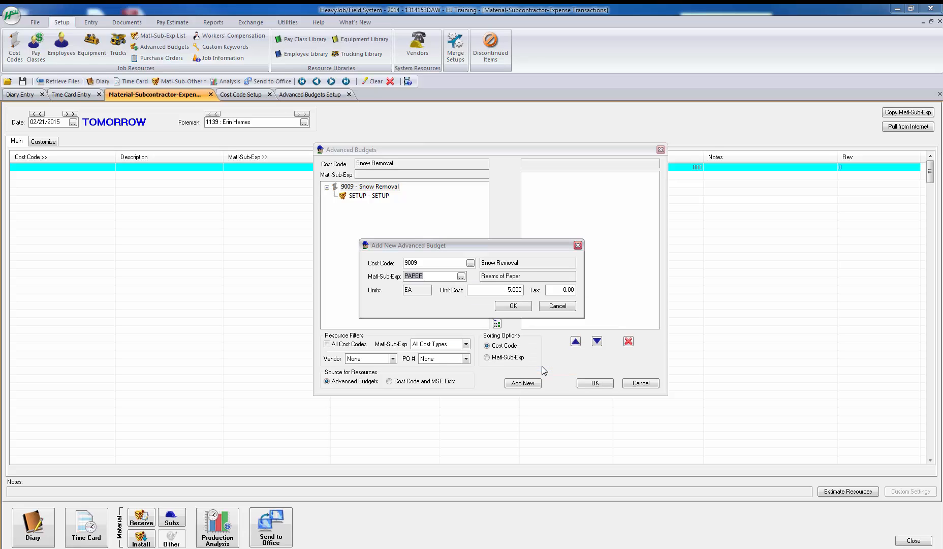
click(515, 306)
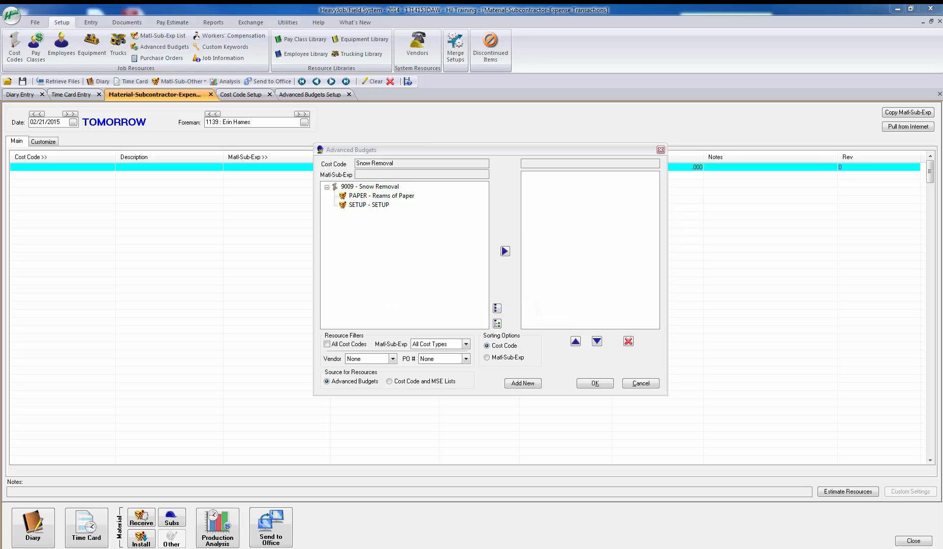
Step: Start another new advanced budget for cost code 9009 and browse the existing Matl-Sub-Exp resources
click(517, 382)
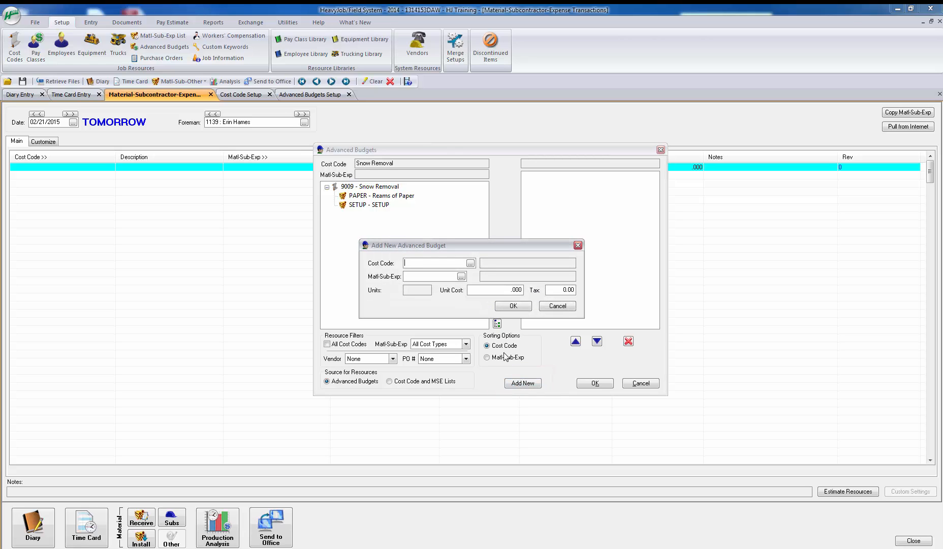
text(9009)
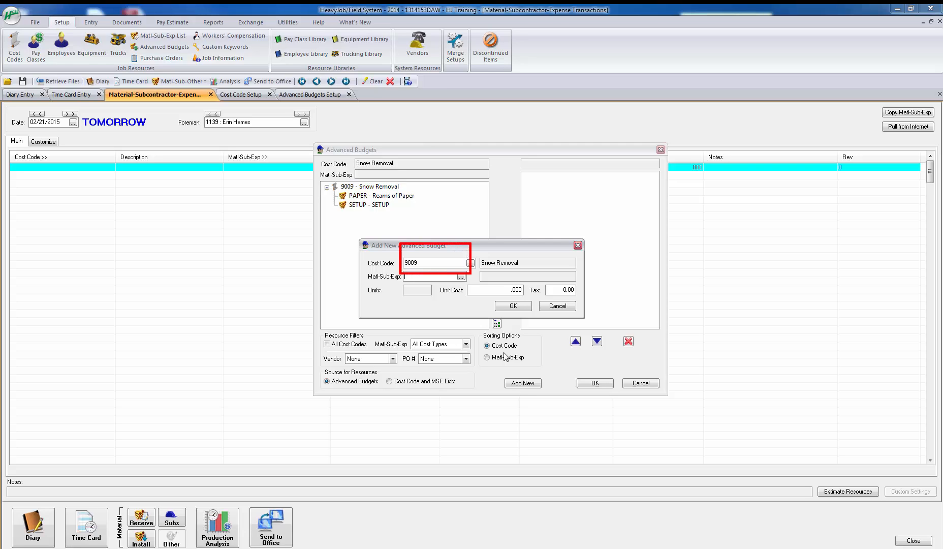
click(462, 277)
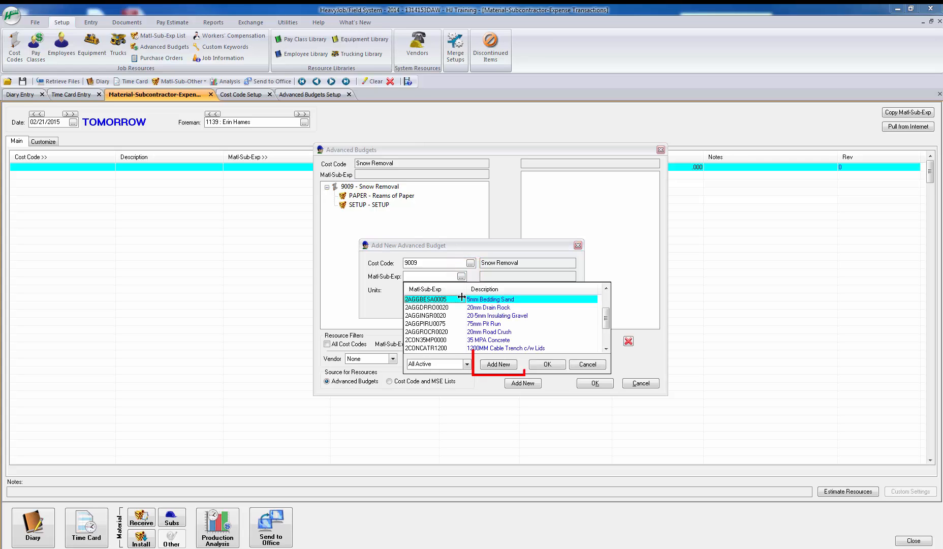
scroll(463, 330, down, 10)
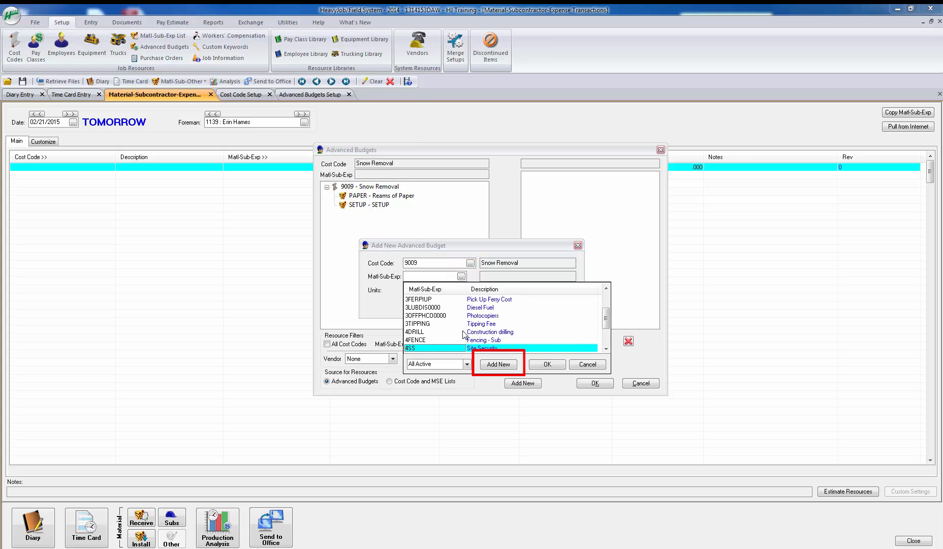
scroll(463, 334, down, 2)
Step: Create the Matl-Sub-Exp resource SALT with cost type M, description SALT FOR DEICING and unit EA, and add it to the 9009 advanced budget
click(493, 365)
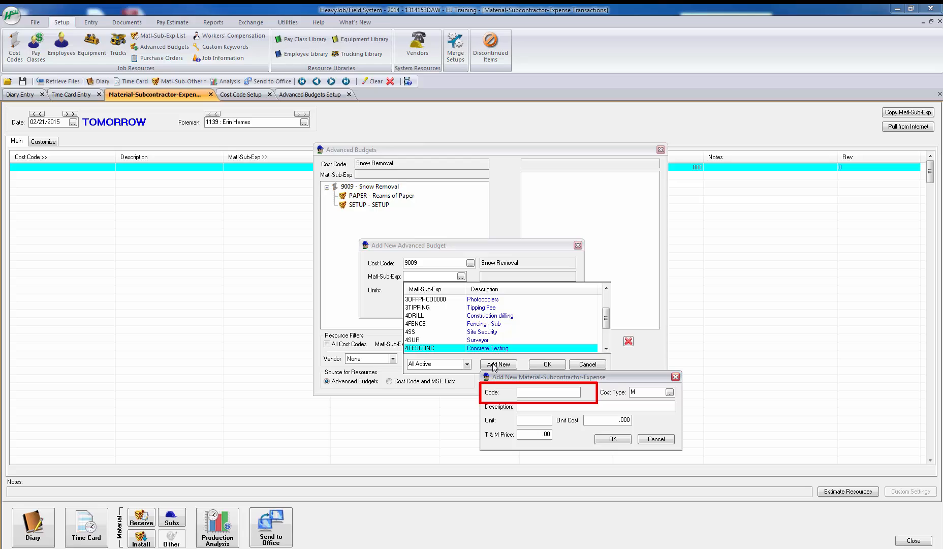
text(SALT)
key(Tab)
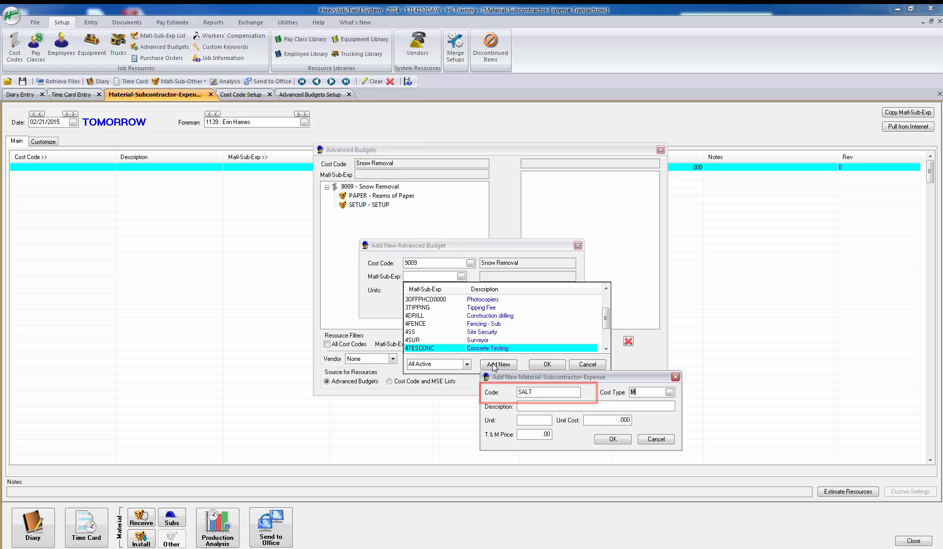
key(Tab)
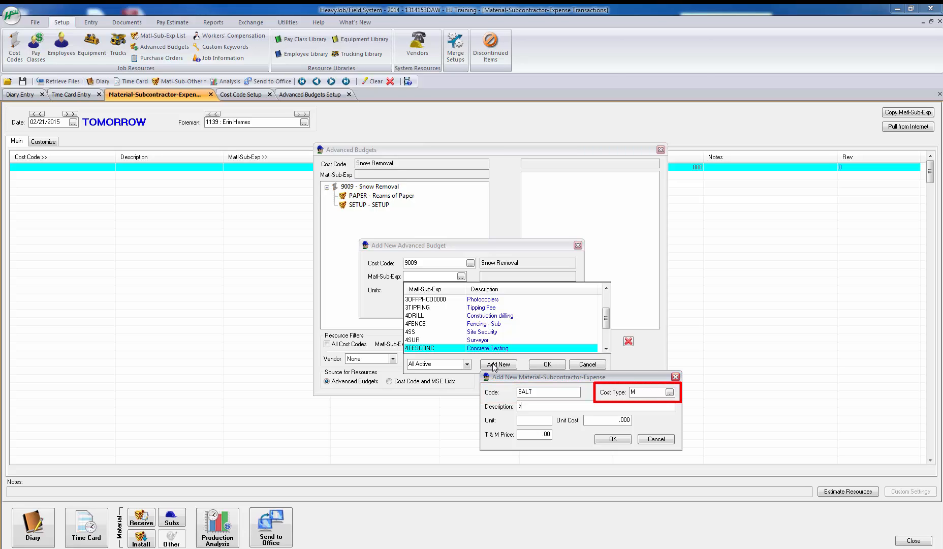
text(S)
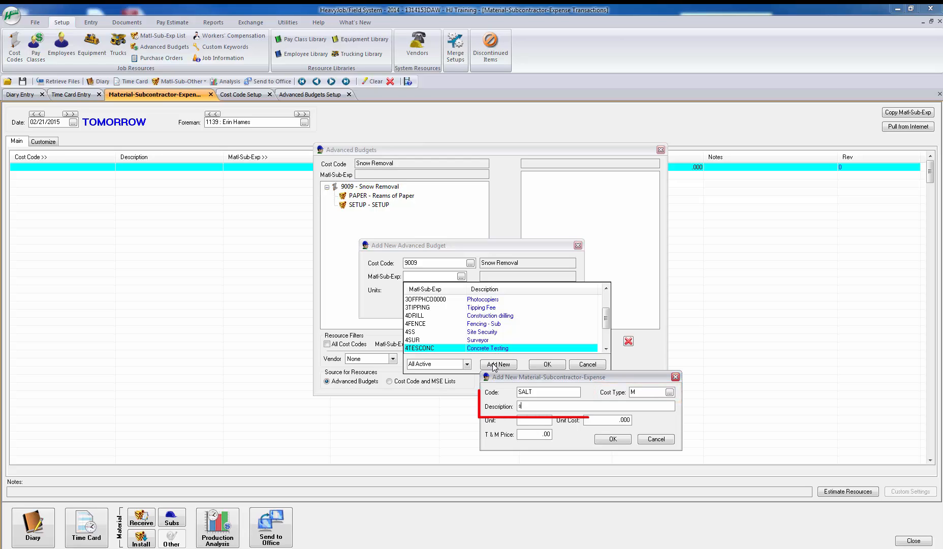
text(AL)
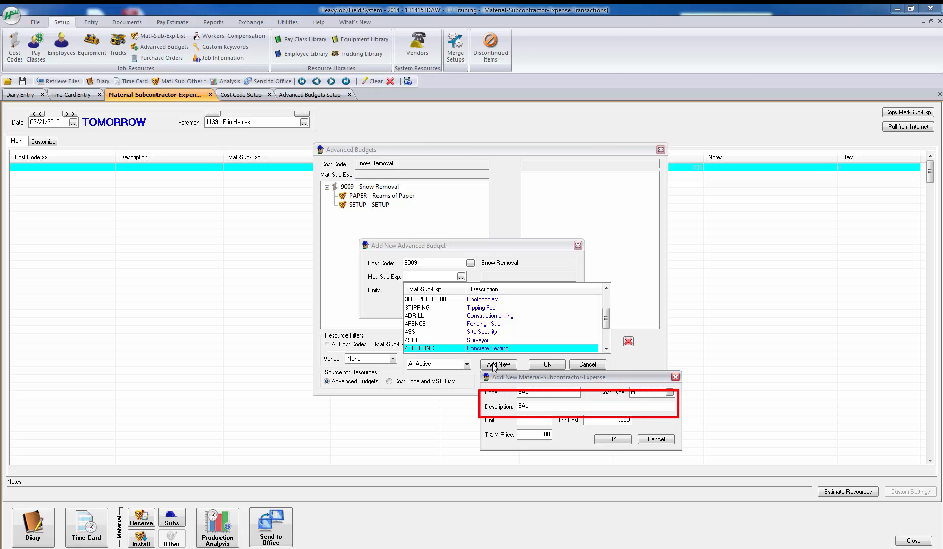
text(T FOR DEICING)
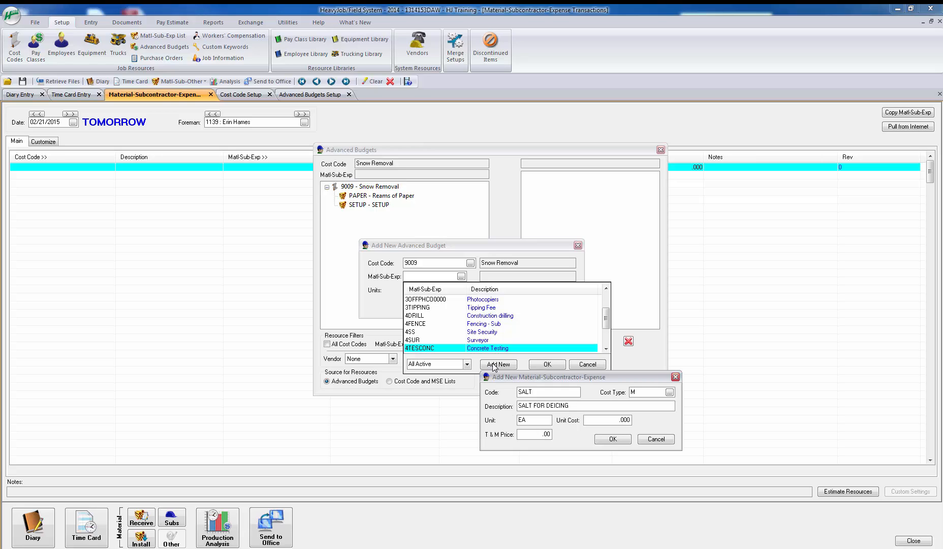
key(Tab)
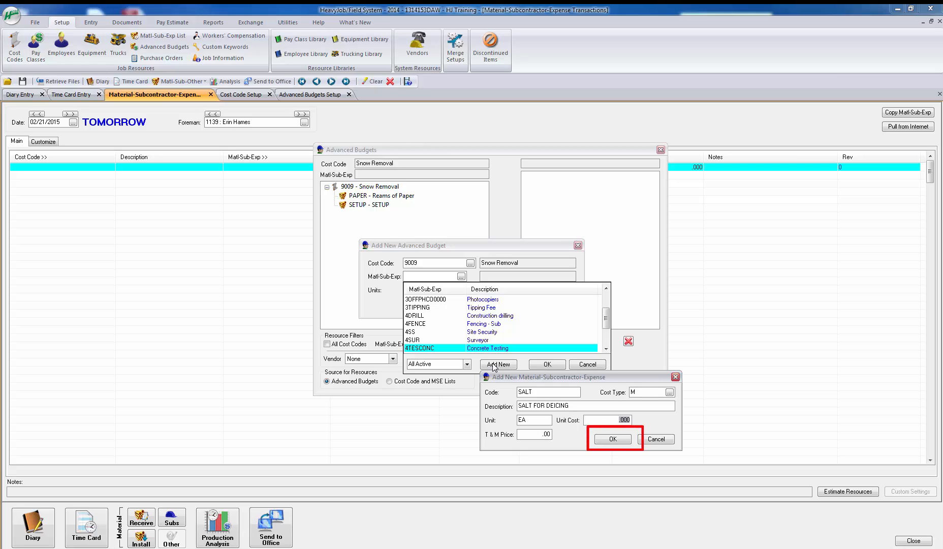
key(Tab)
click(609, 440)
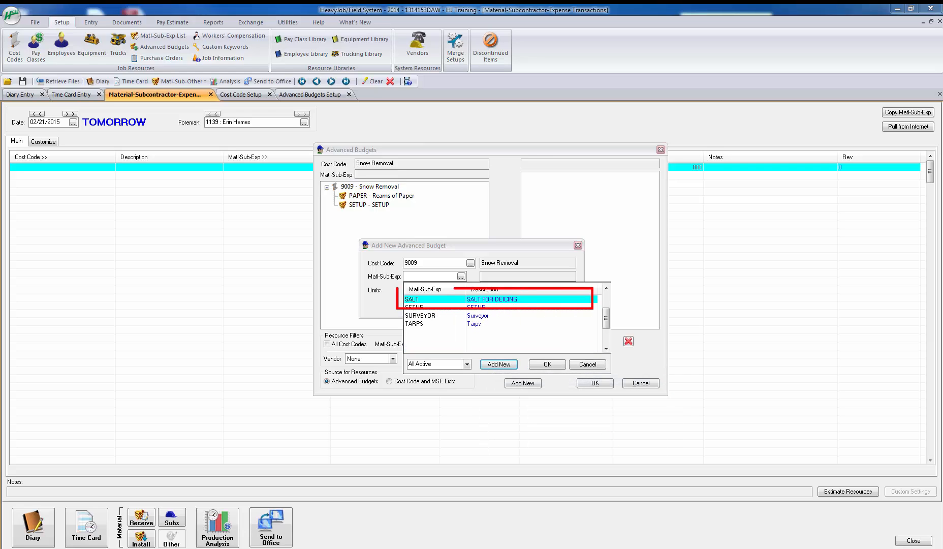
click(551, 365)
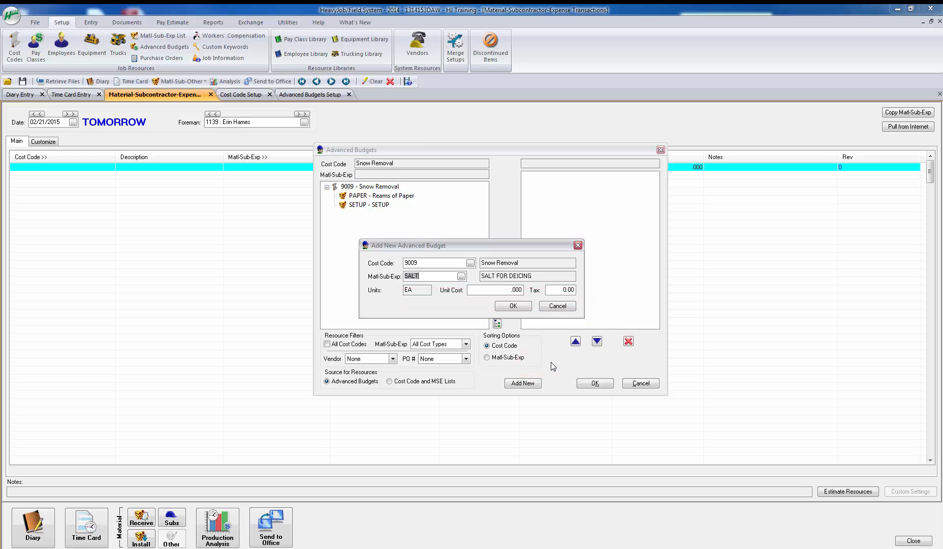
click(504, 306)
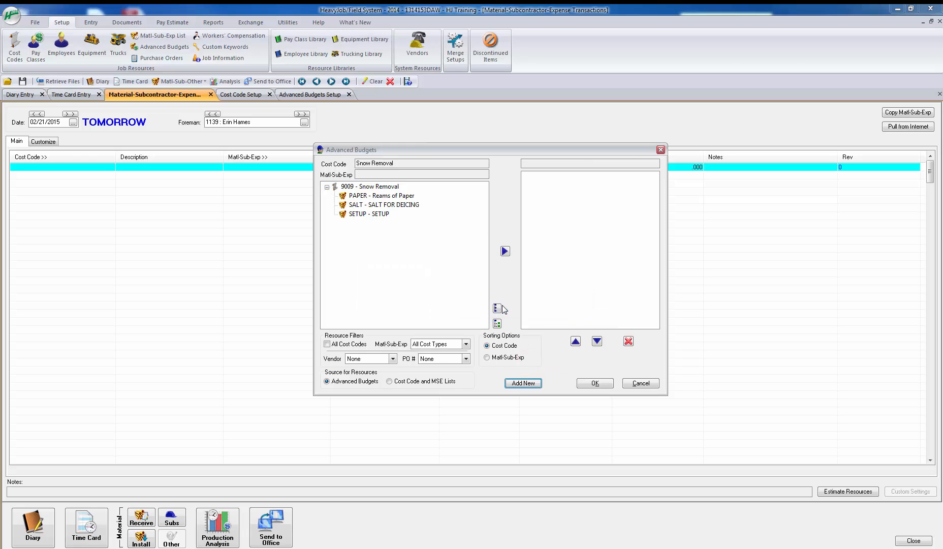
Step: Transfer the PAPER and SALT resources of cost code 9009 into the expense transaction grid
click(405, 197)
click(403, 206)
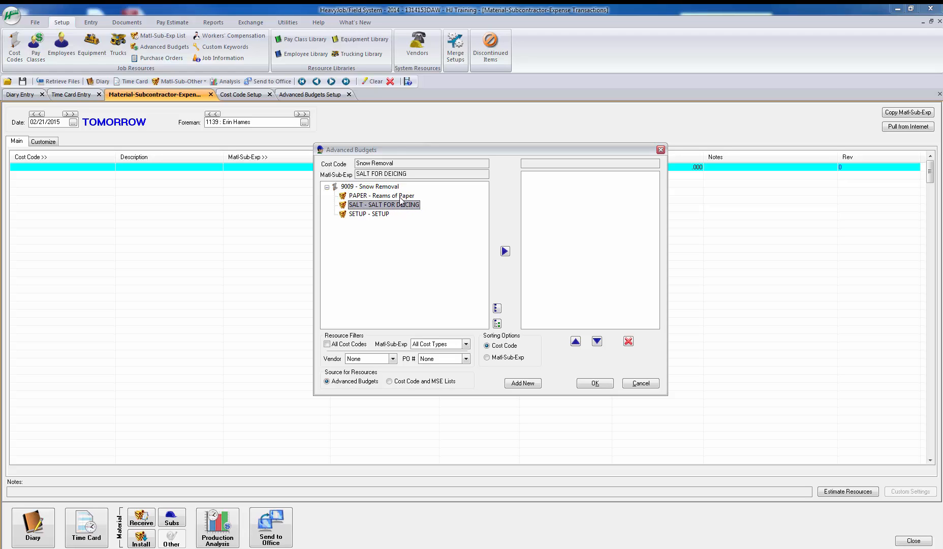
click(402, 196)
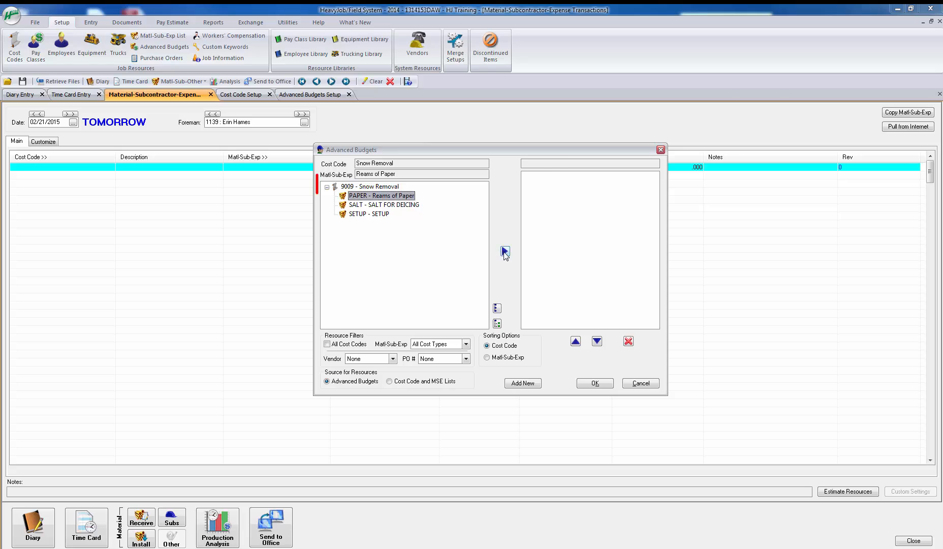
click(504, 250)
click(412, 206)
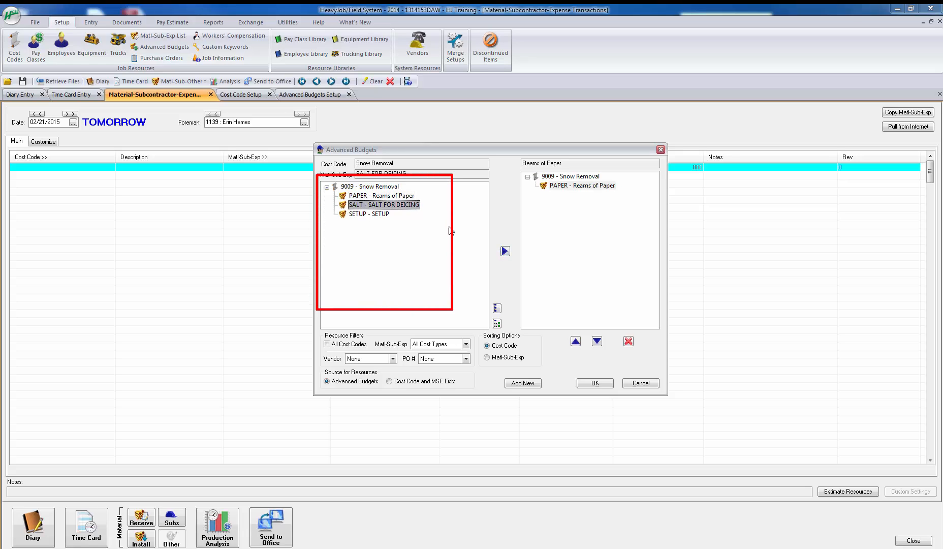
click(504, 251)
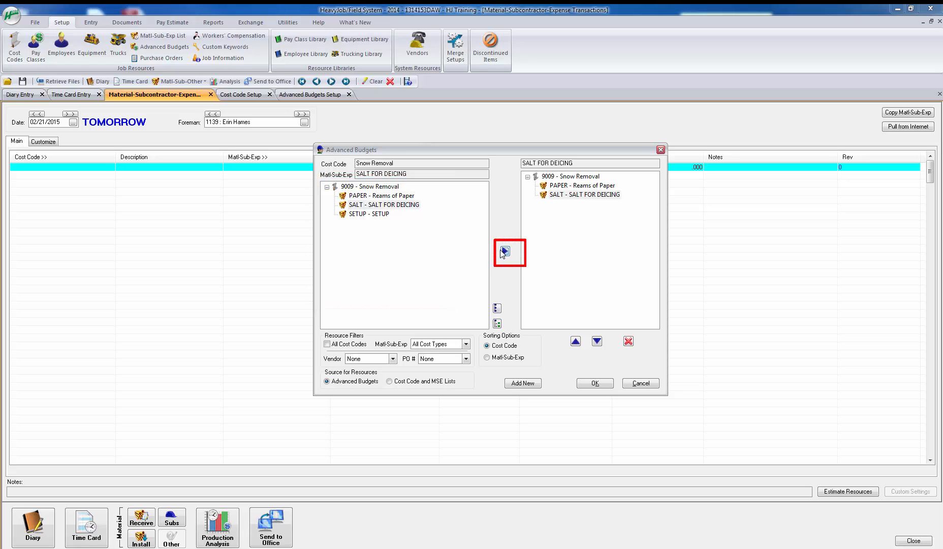
click(589, 384)
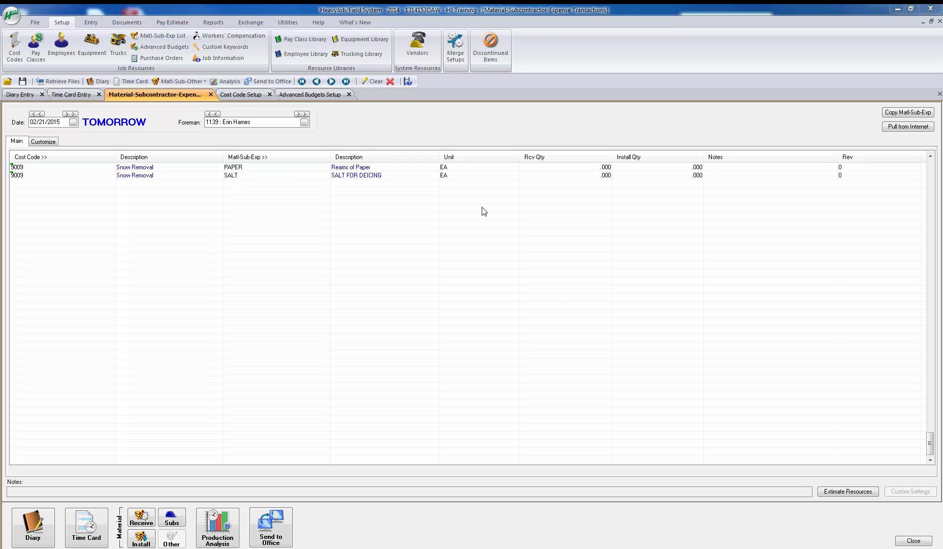
Step: Set the install quantity to 50 for Reams of Paper and 10 for SALT FOR DEICING
click(662, 168)
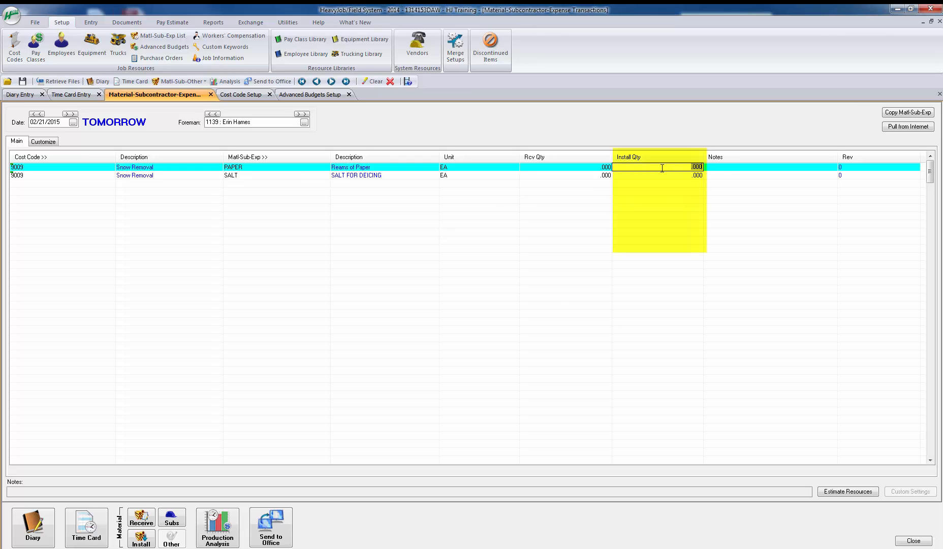
text(50)
key(Down)
text(10)
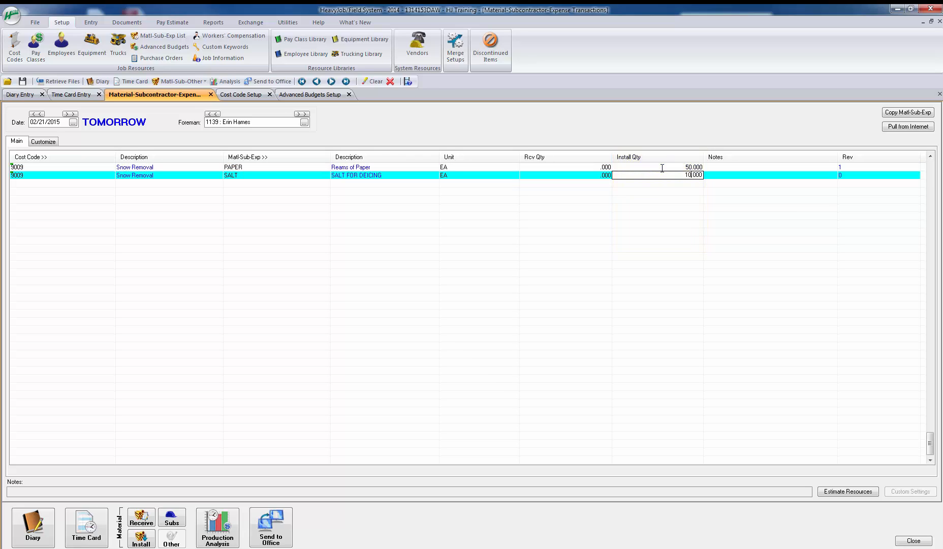
key(Tab)
key(Tab)
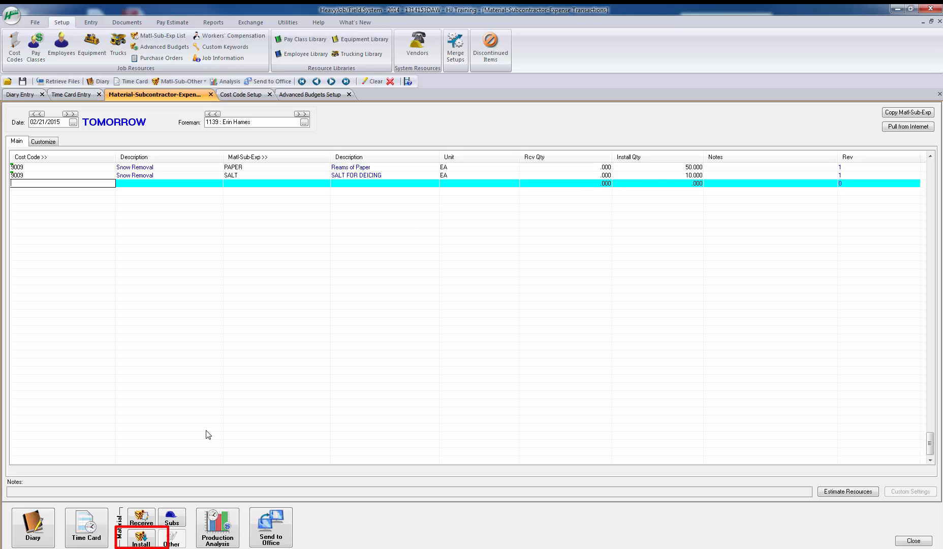
Step: Open the Install Materials window for cost code 9009, save its record and close the window
click(141, 538)
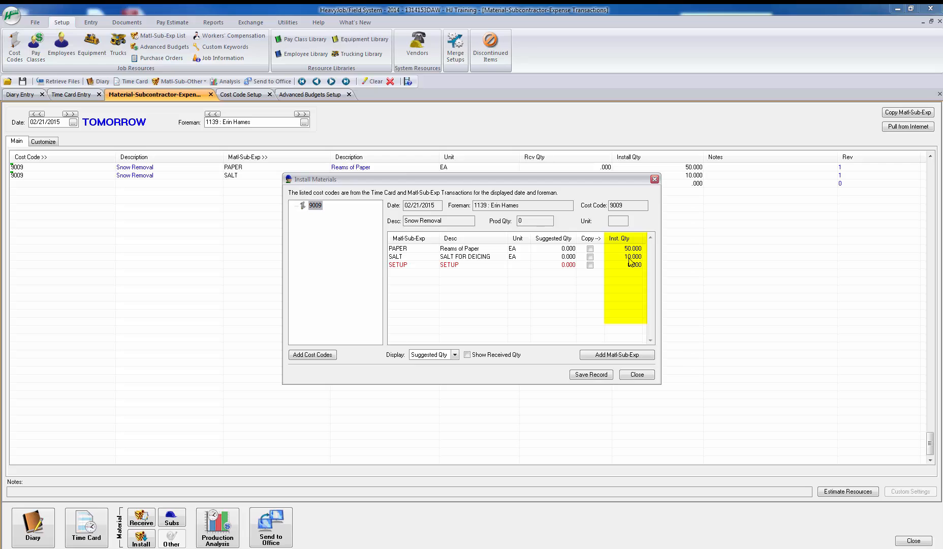
click(603, 372)
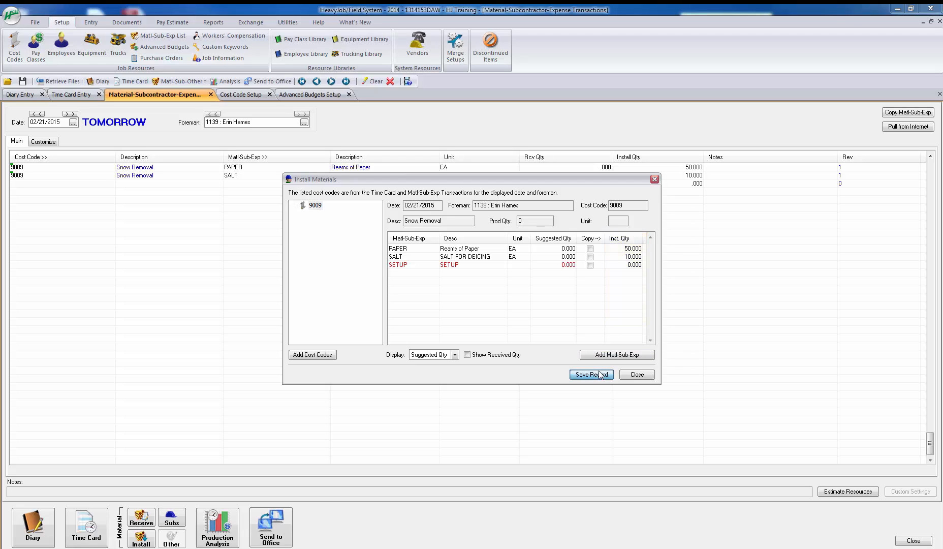
click(635, 376)
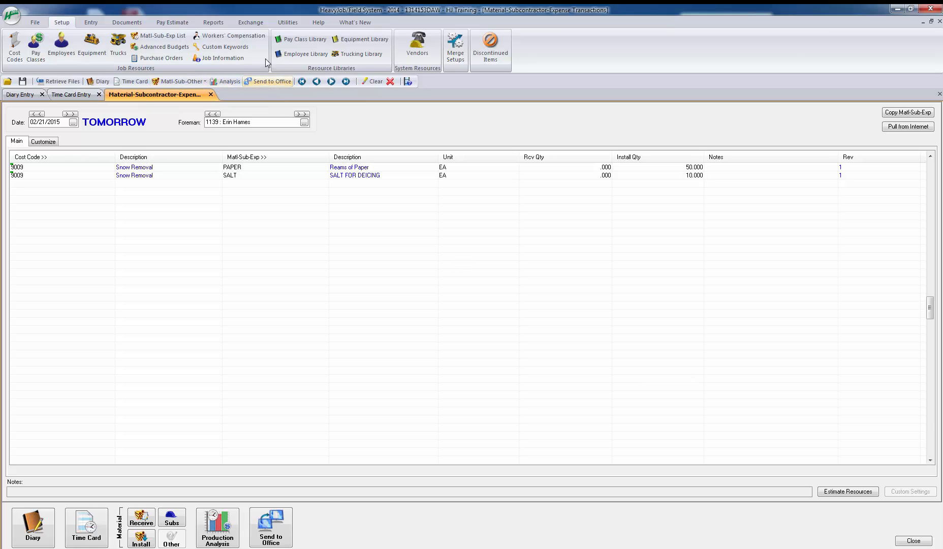
Step: Run the HCSS program NCEDTM - NCE Daily T&M
click(283, 22)
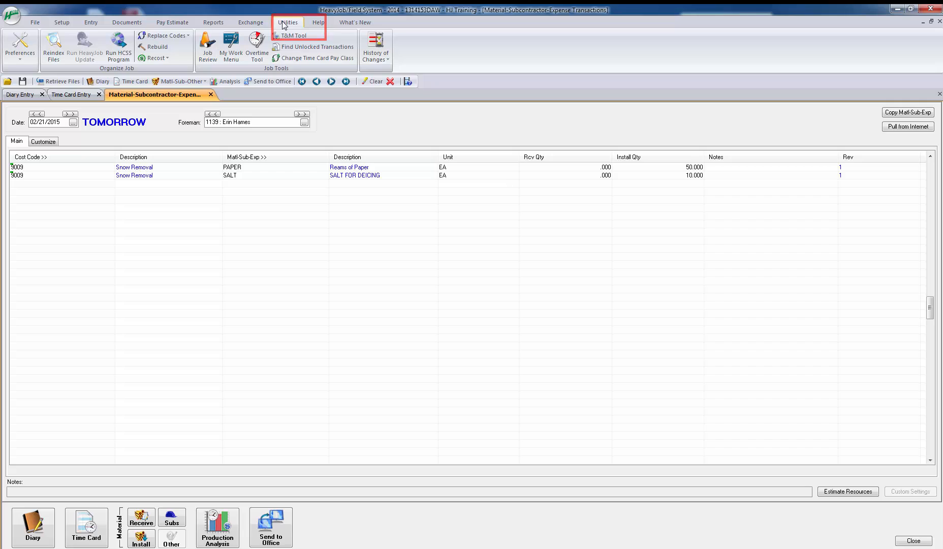
click(119, 49)
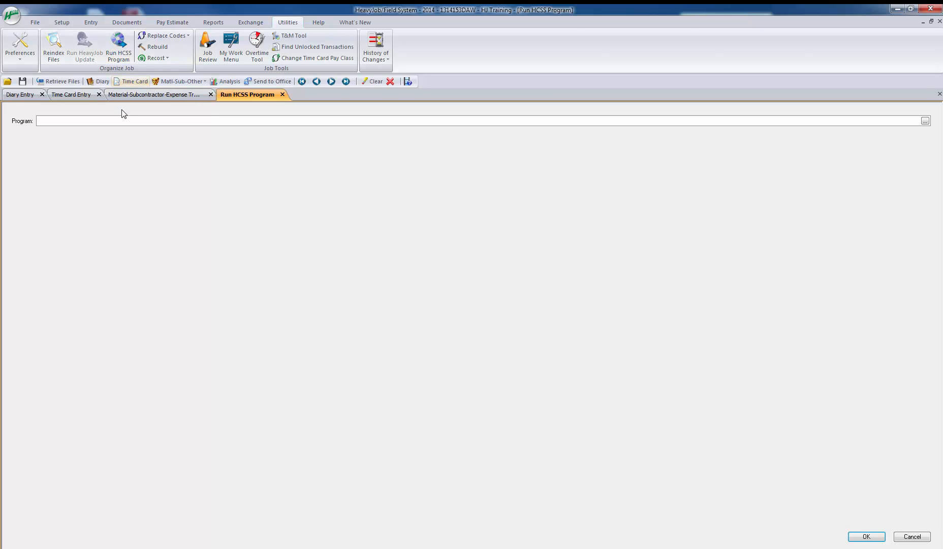
click(924, 121)
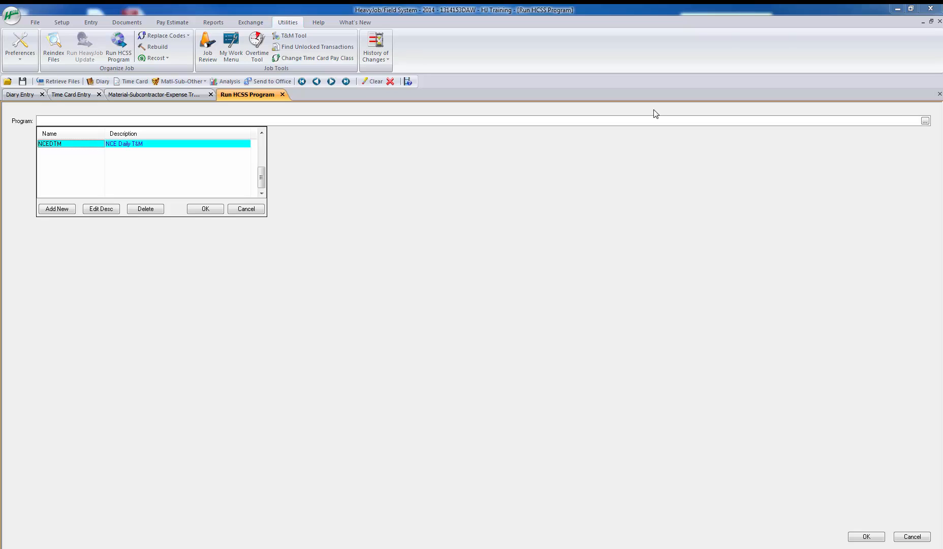
click(218, 210)
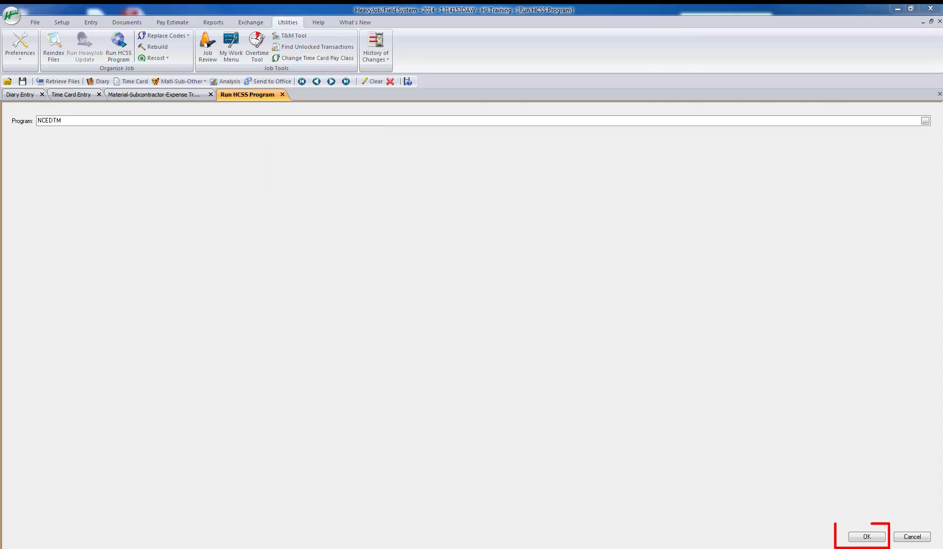
click(870, 536)
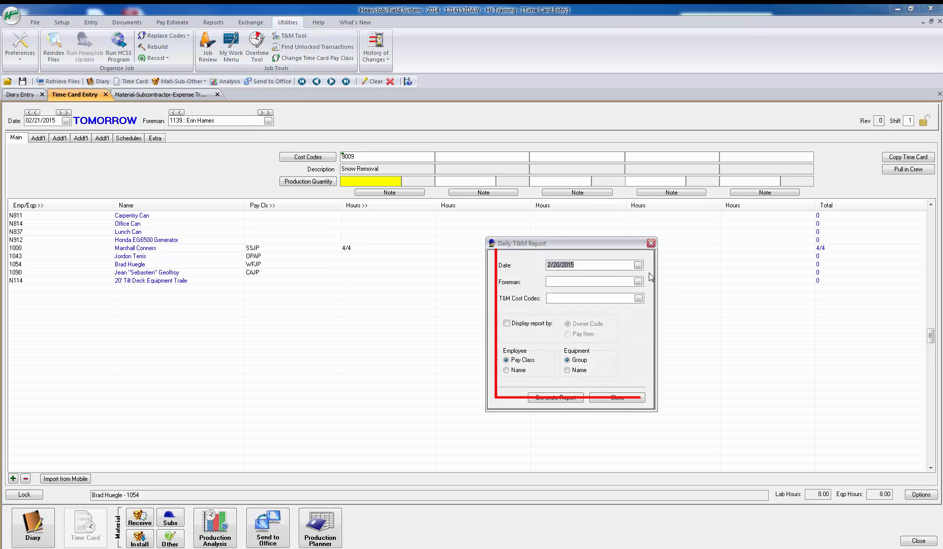
Step: Set the Daily T&M Report's date to 02/21/2015 and its foreman to the one on the time card
click(639, 265)
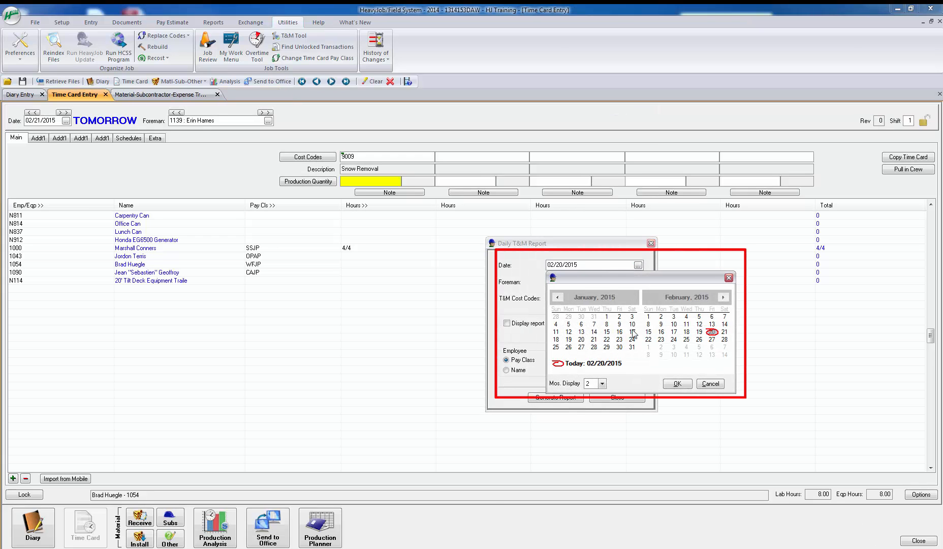
double_click(725, 332)
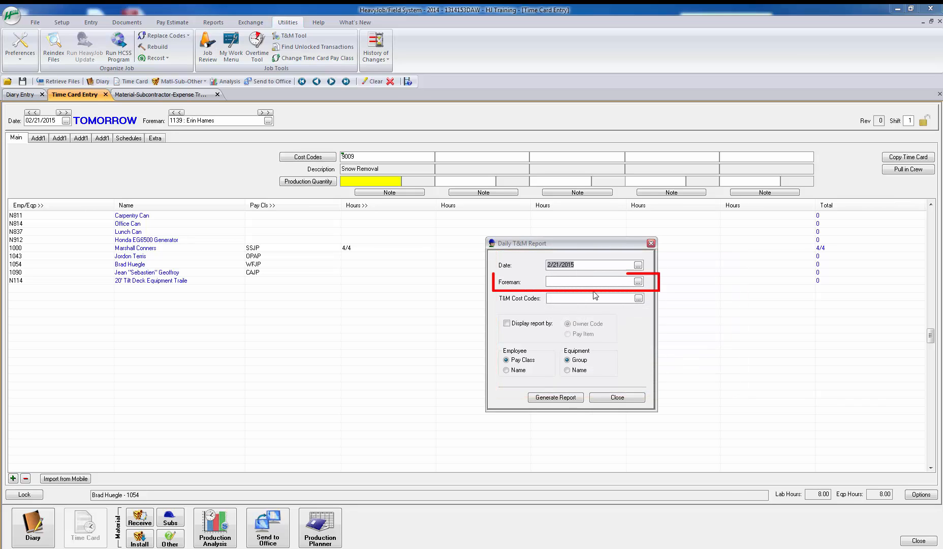
click(639, 283)
scroll(615, 318, down, 8)
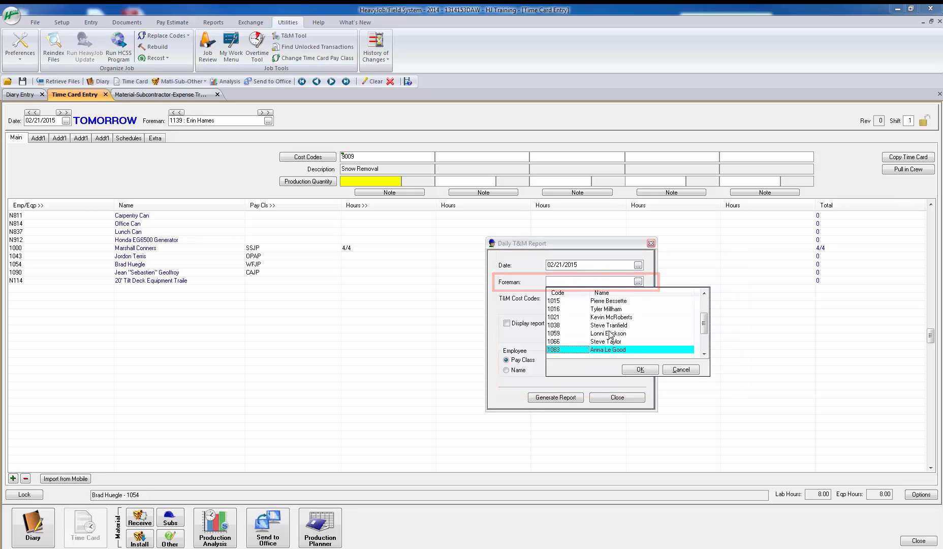
click(612, 342)
click(636, 368)
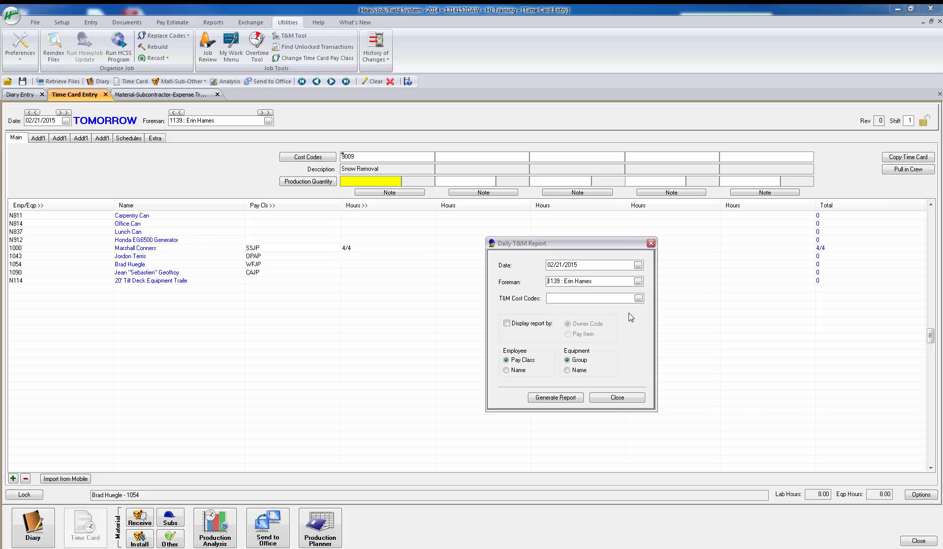
Step: Select T&M cost code 9009 - Snow Removal and generate the Daily T&M Report, acknowledging the signature pad notice
click(637, 298)
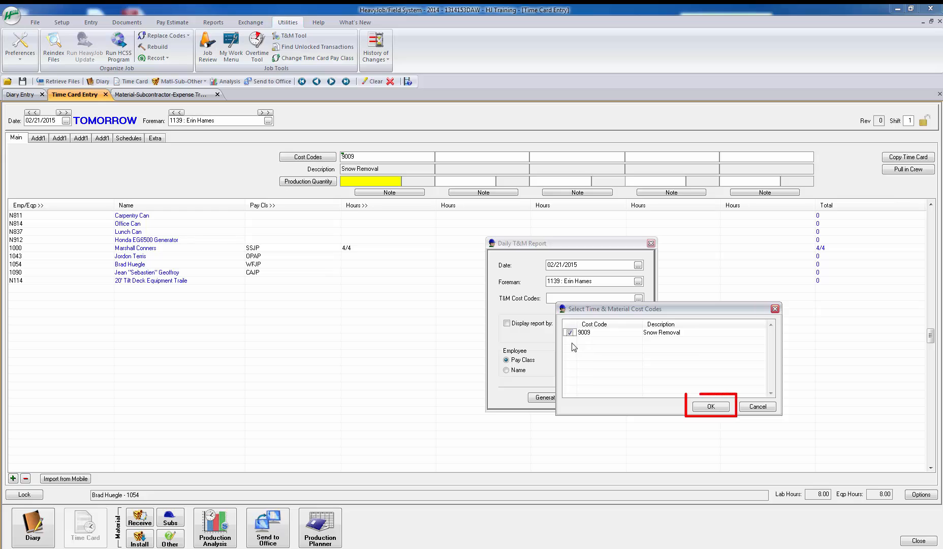
click(714, 406)
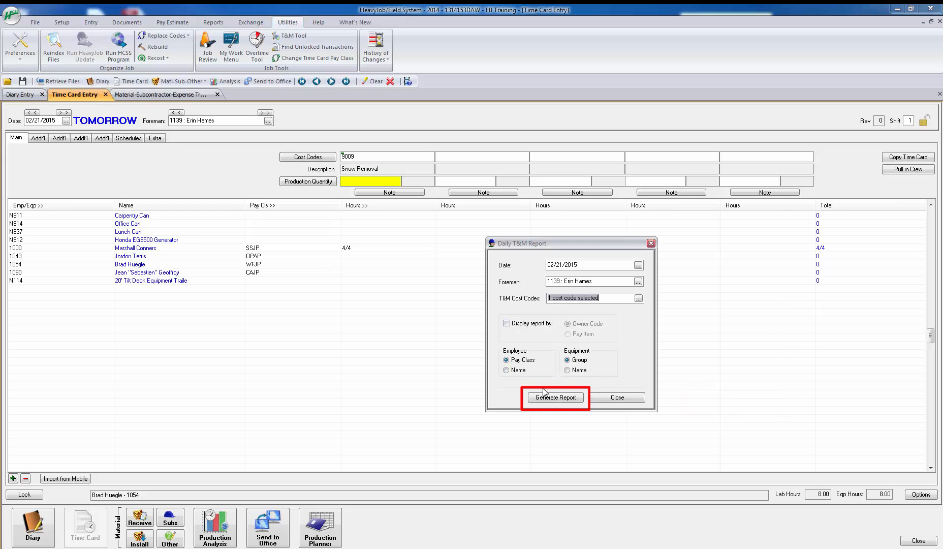
click(573, 400)
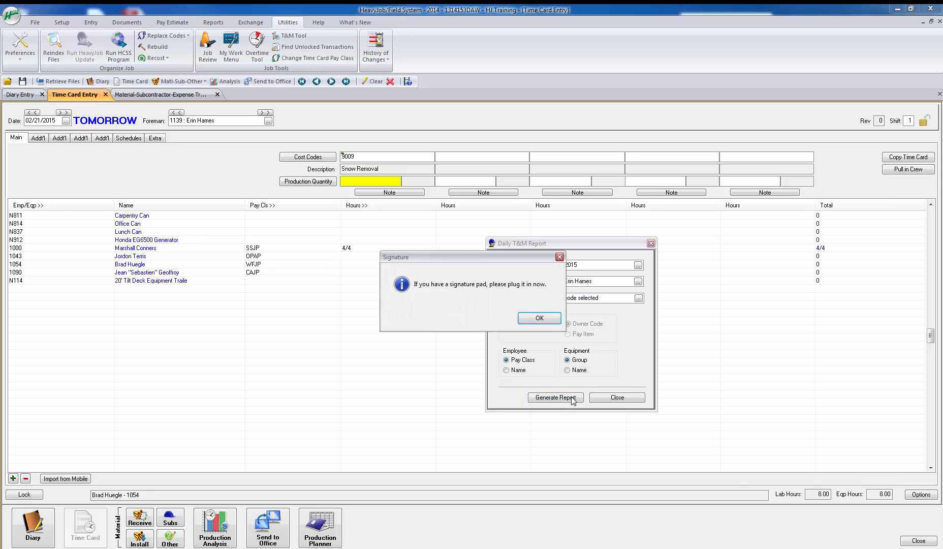
click(548, 319)
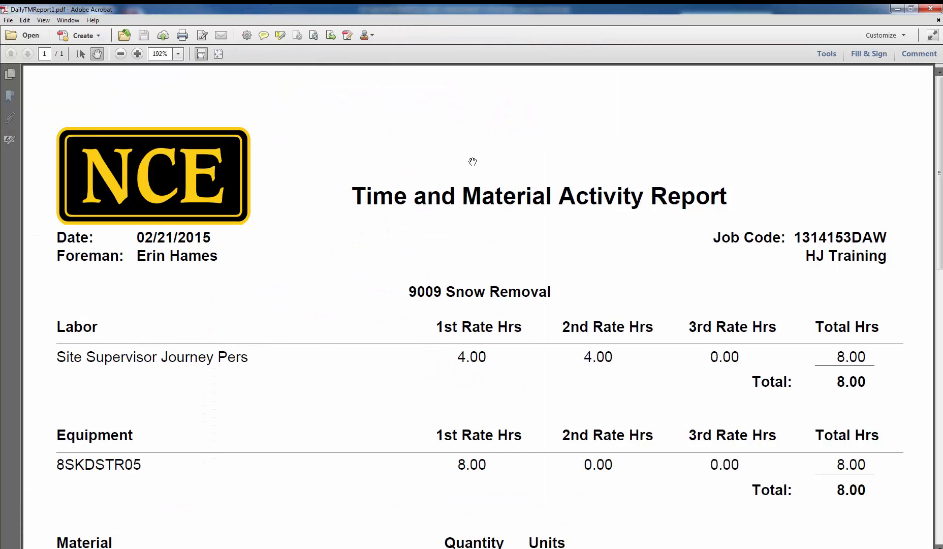
key(ctrl+minus)
key(ctrl+minus)
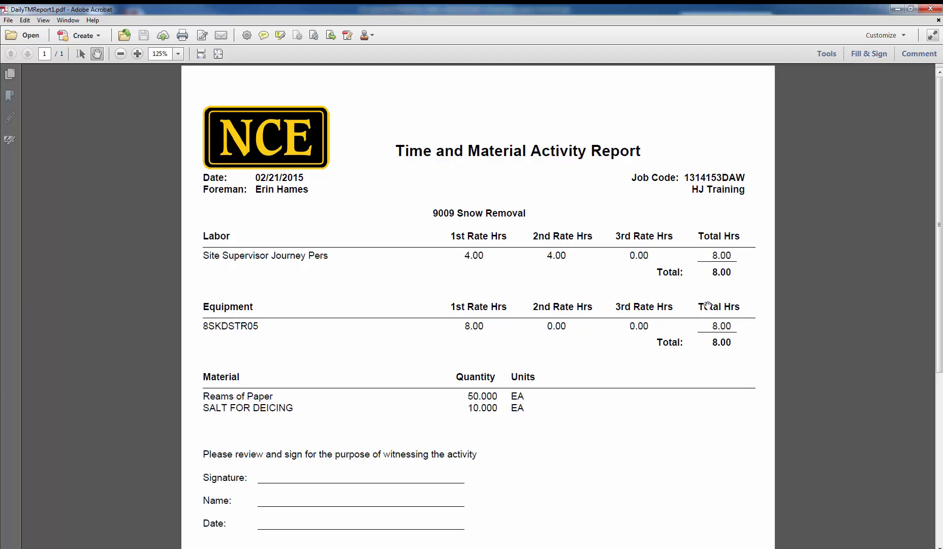
Step: Review the generated T&M report and start a new Outlook e-mail with the report PDF attached
scroll(475, 345, down, 2)
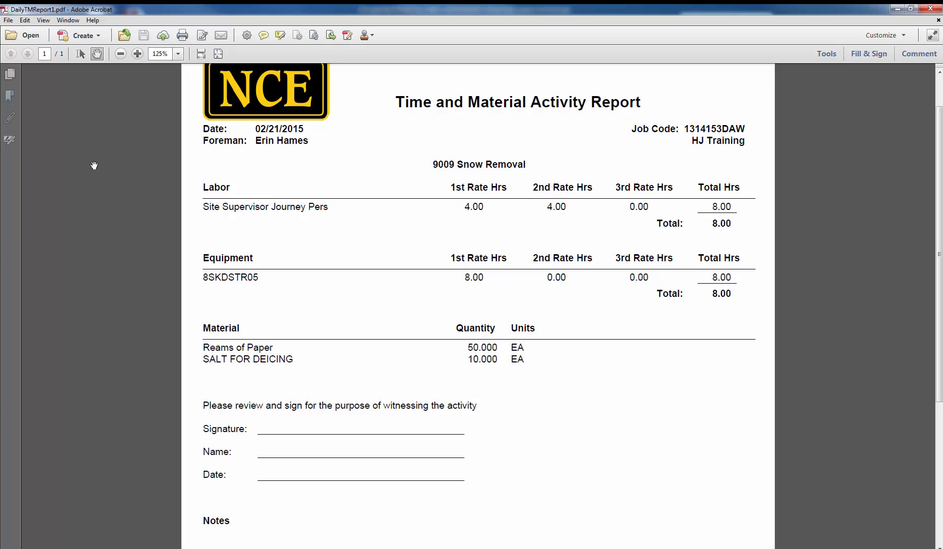
click(8, 21)
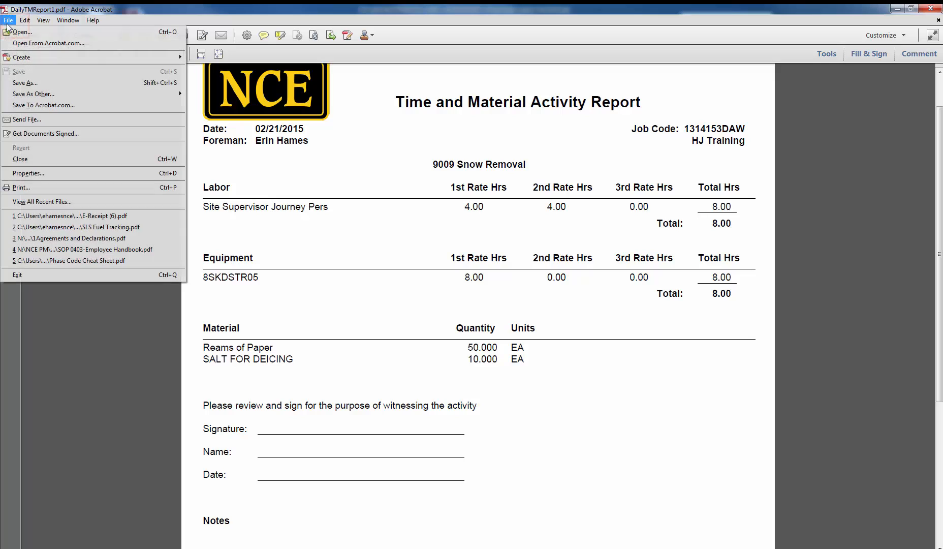
click(9, 120)
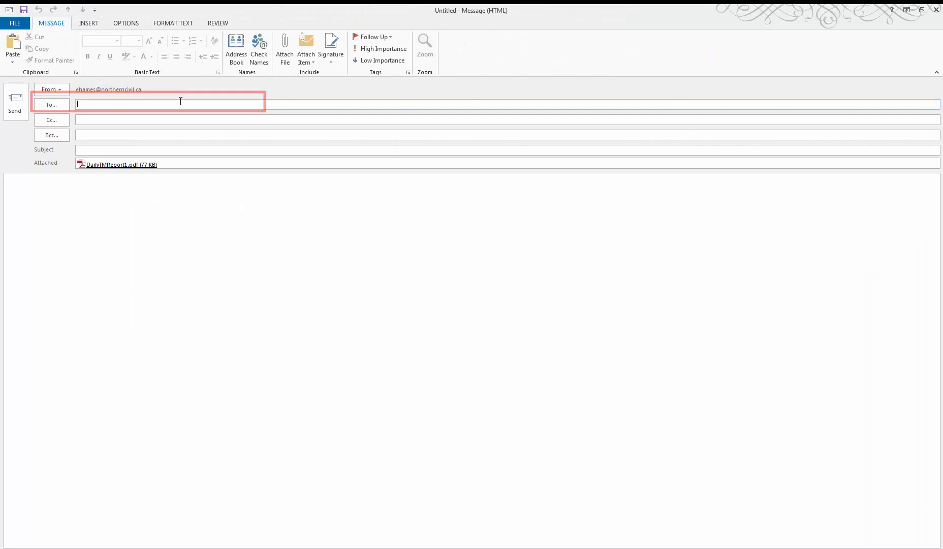
Step: Address the message to the foreman's contact, and copy the same contact plus an NCE colleague
text(E)
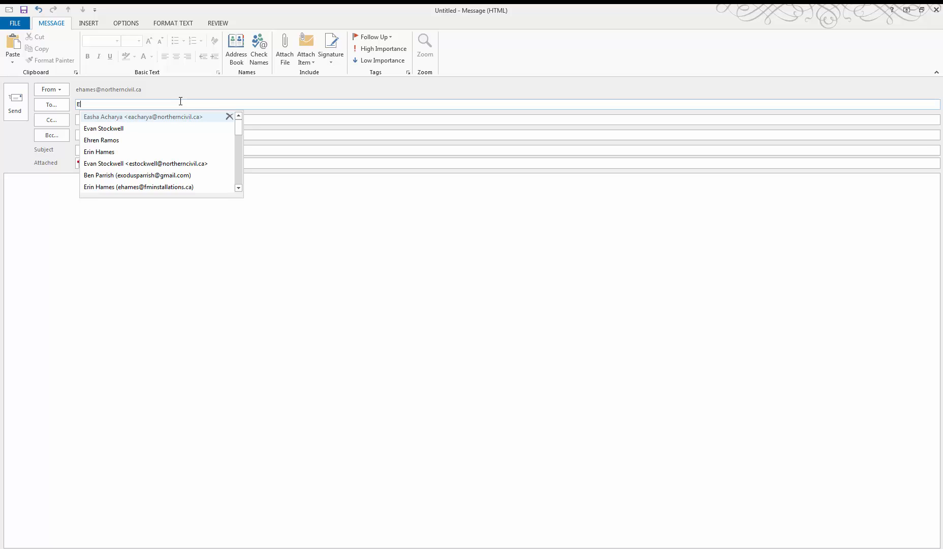
key(Down)
key(Down)
key(Down)
key(Return)
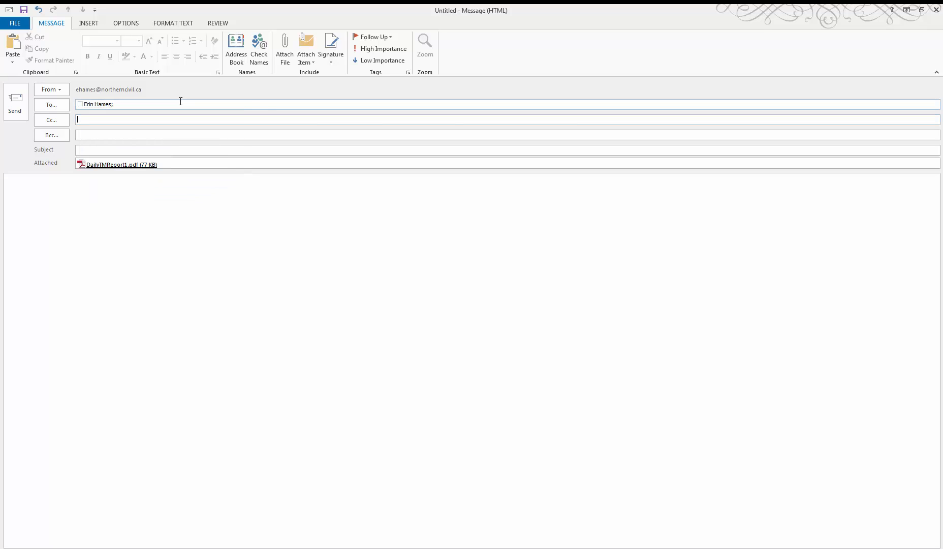
key(Tab)
text(EHA)
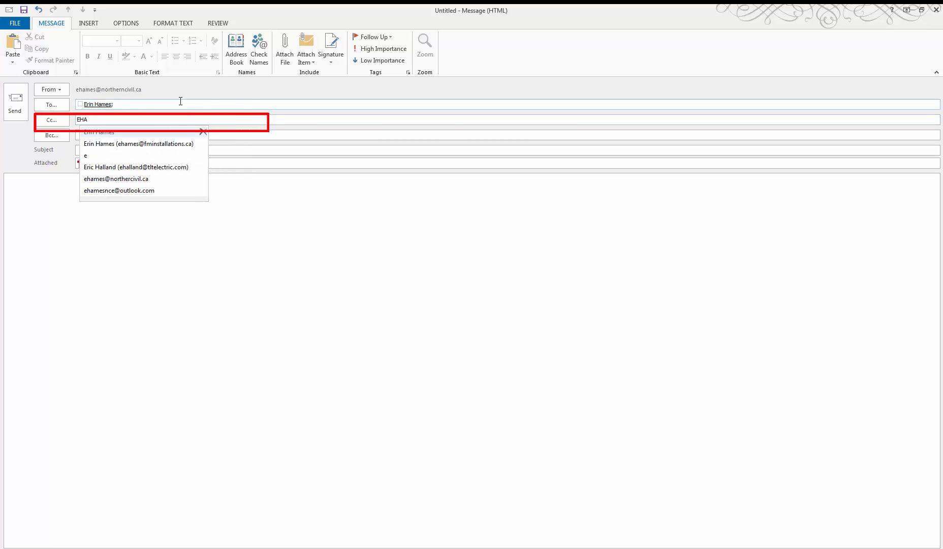
key(Return)
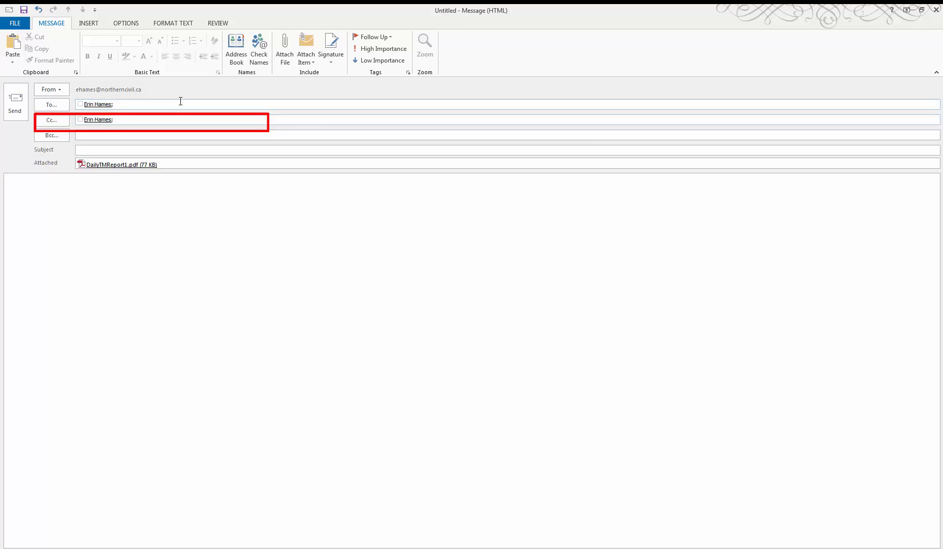
text(AD)
key(Return)
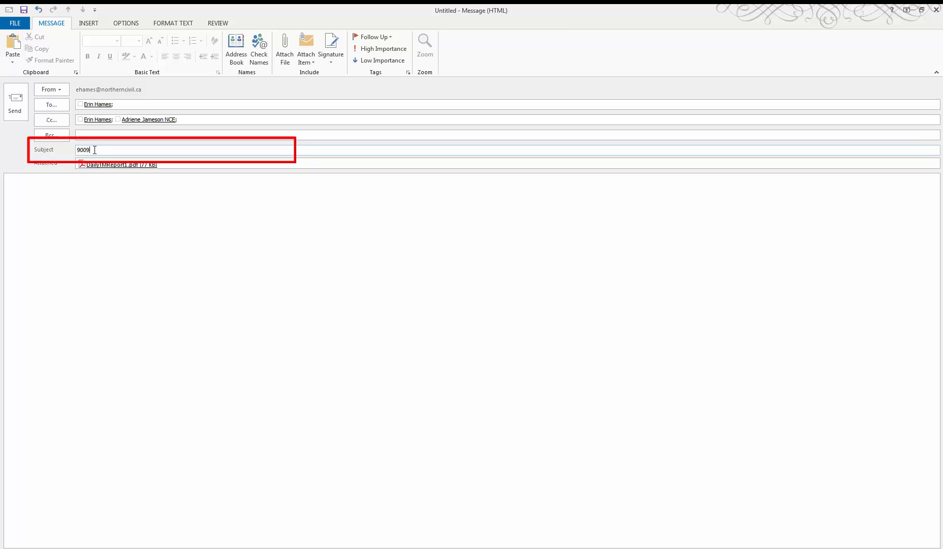
text(-2015-02-)
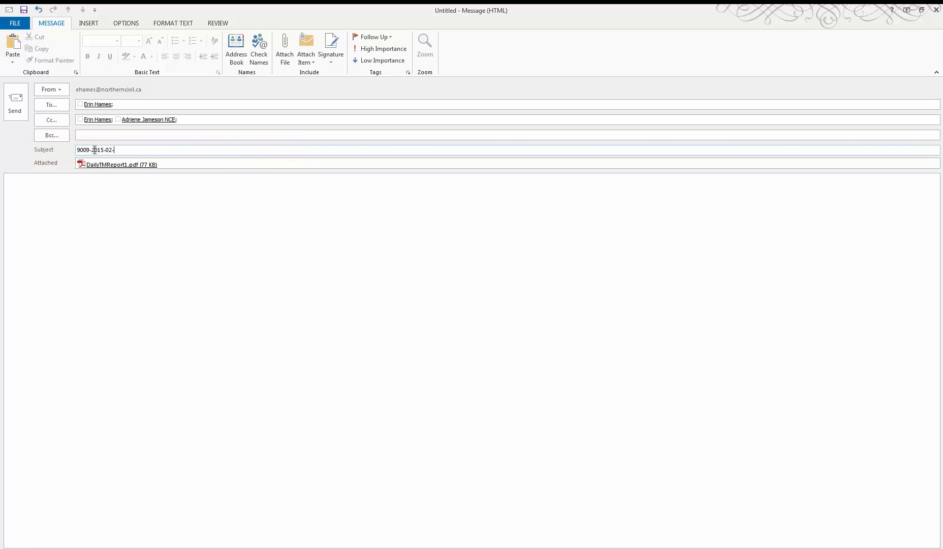
text(21 Snow Removal)
click(17, 104)
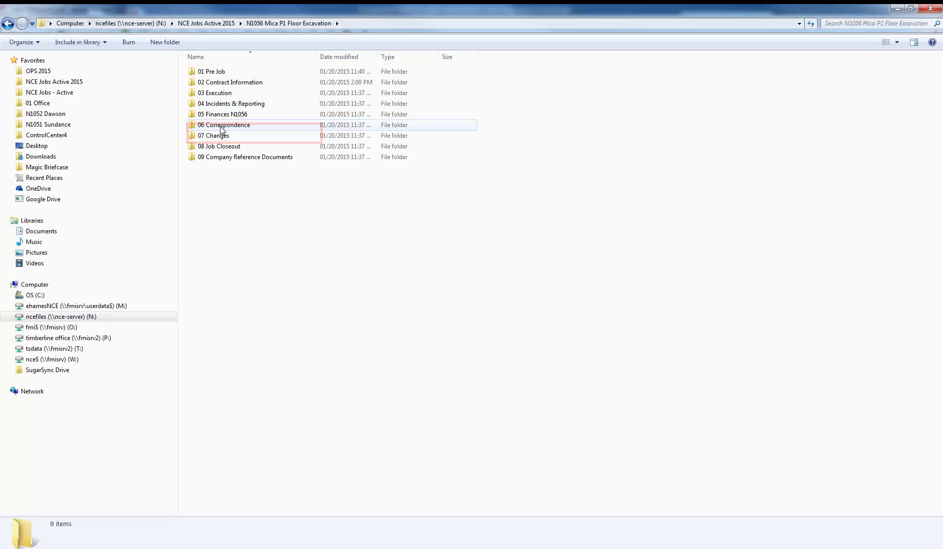
Step: In Windows Explorer, open 07 Changes under N1056 Mica P1 Floor Excavation and duplicate the 9XXX - For Copy folder there
double_click(222, 136)
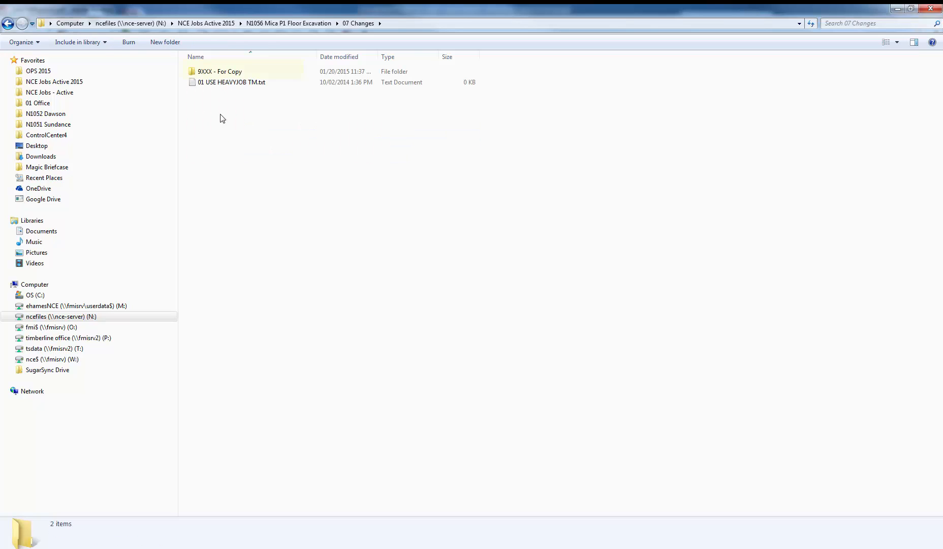
click(219, 70)
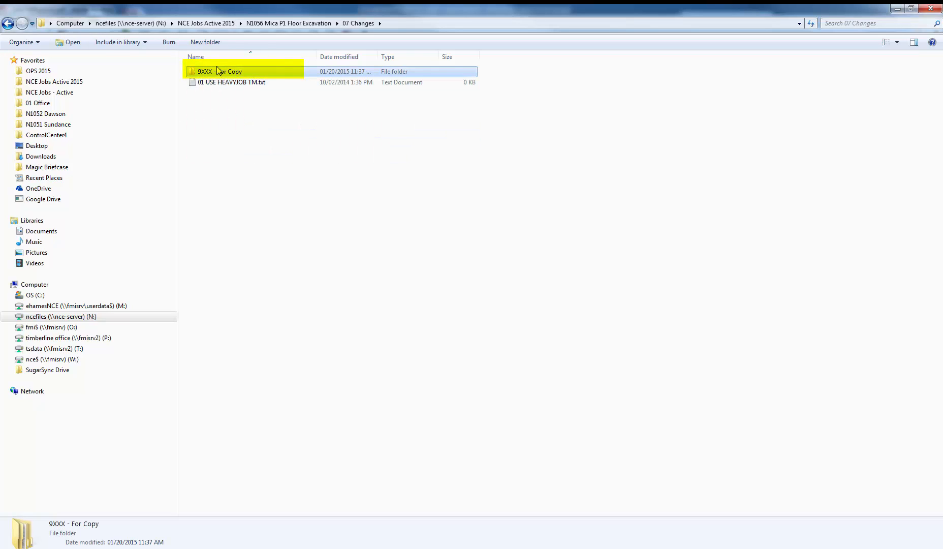
click(216, 118)
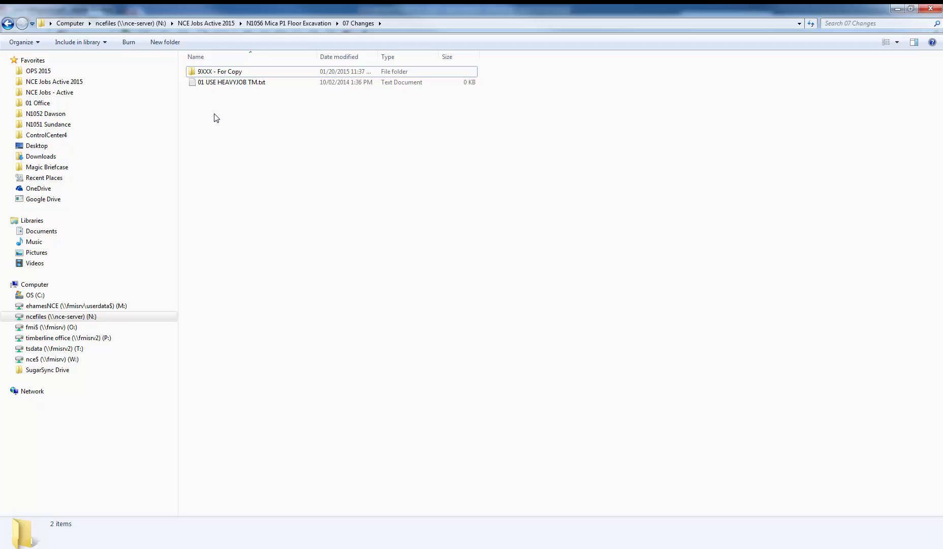
key(ctrl+v)
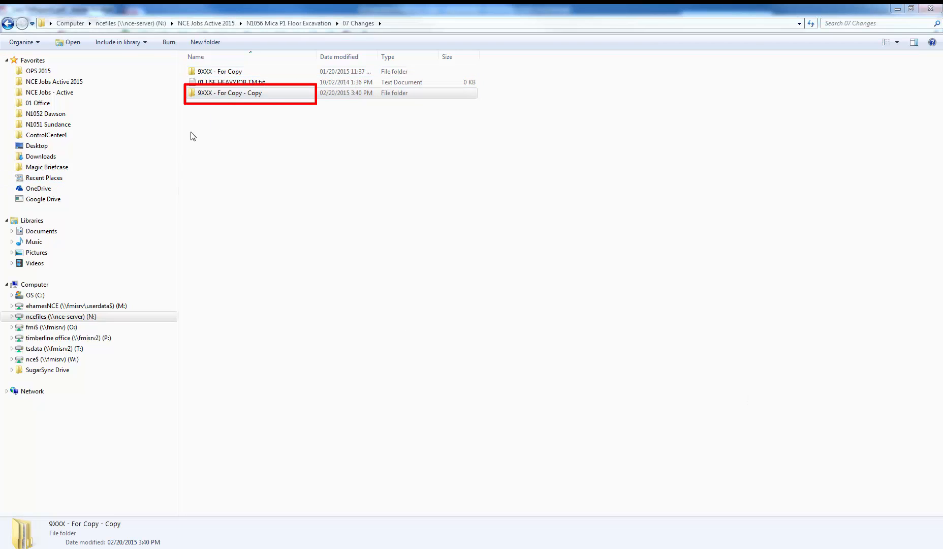
Step: Rename the duplicated 9XXX folder as 9009 - Snow Removal
click(206, 96)
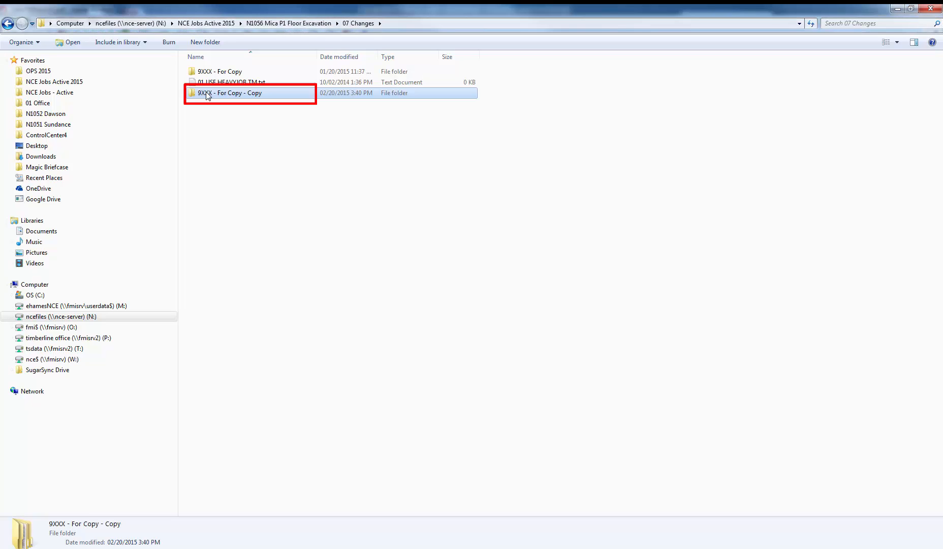
click(207, 96)
drag(201, 94, 281, 95)
text(009 - Snow Removal)
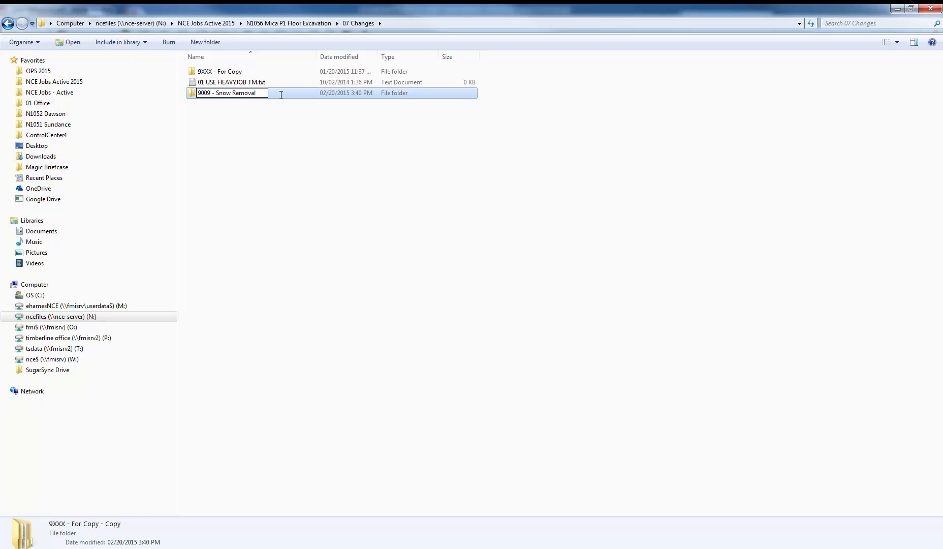
key(Return)
key(Return)
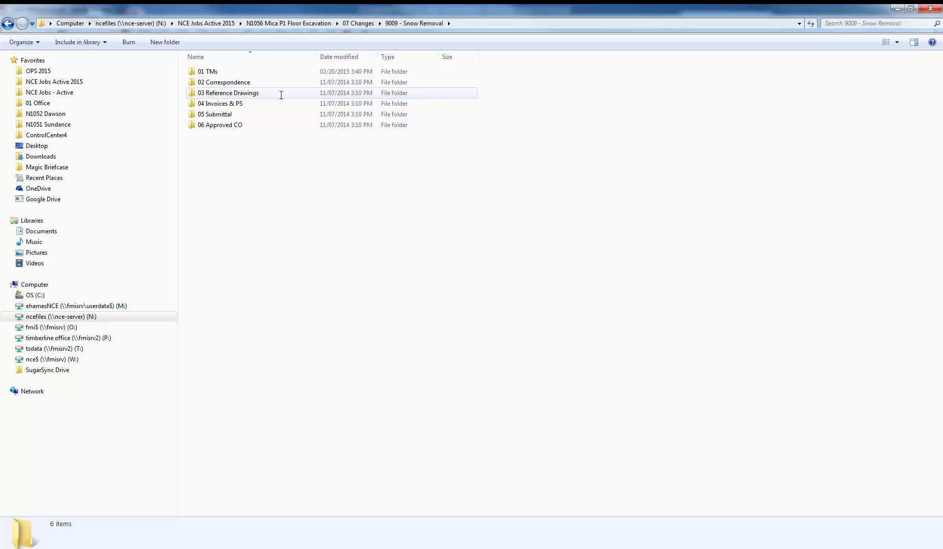
Step: Place the DailyTMReport1.pdf file in 9009 - Snow Removal, under 01 TMs in the Signed yy.mm.dd folder
click(213, 74)
double_click(213, 74)
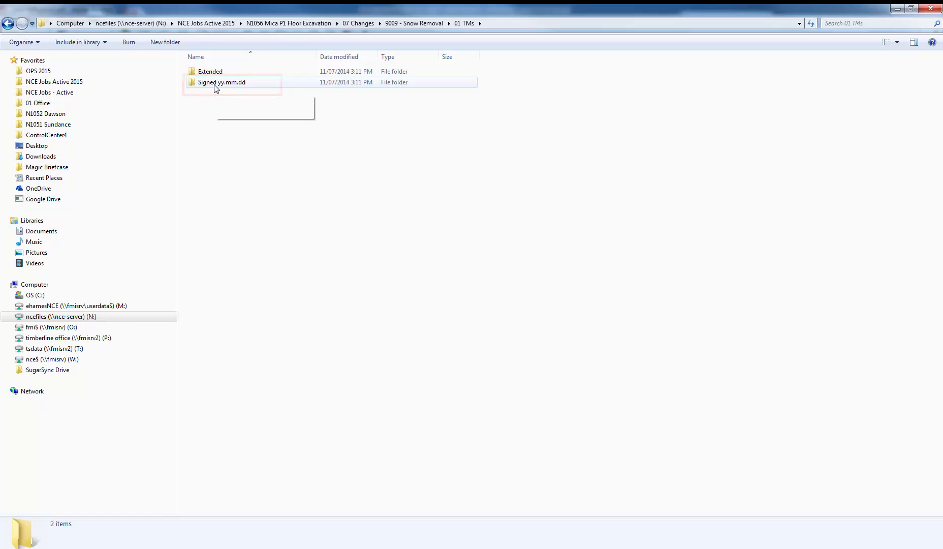
double_click(216, 84)
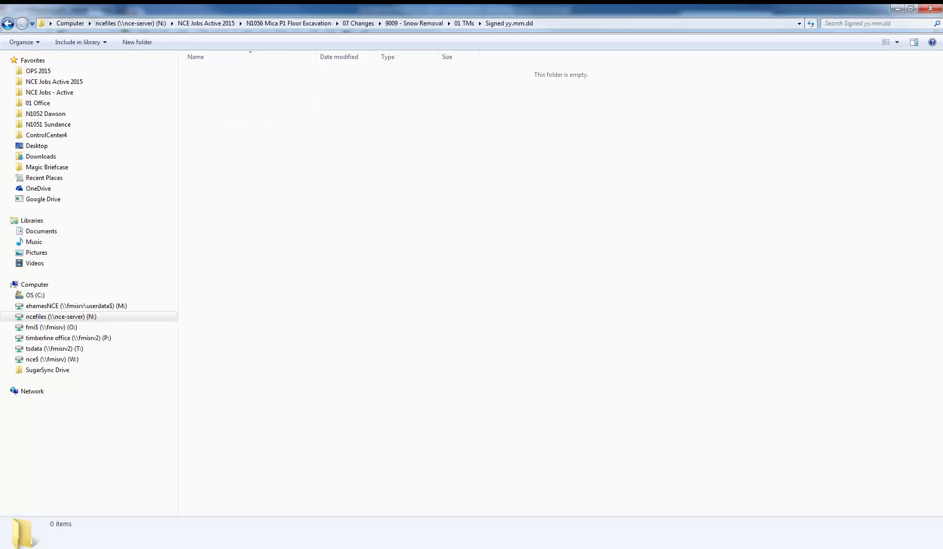
drag(942, 203, 249, 139)
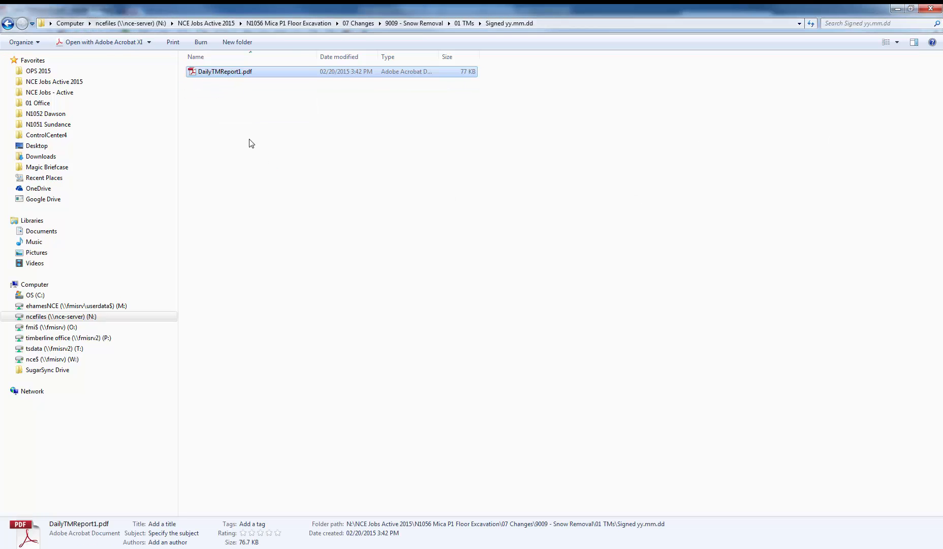
Step: Rename the filed report PDF as 9009 15.02.21.pdf
click(221, 71)
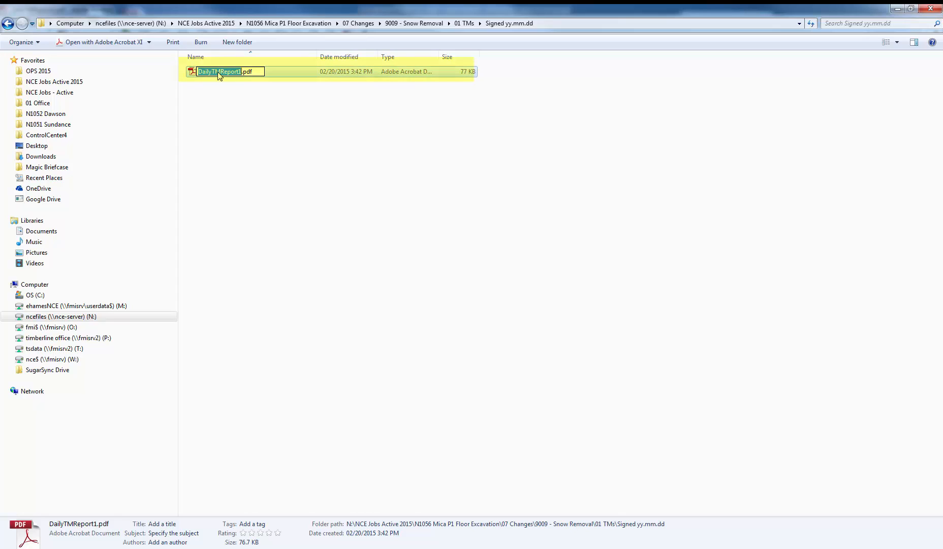
text(9009 )
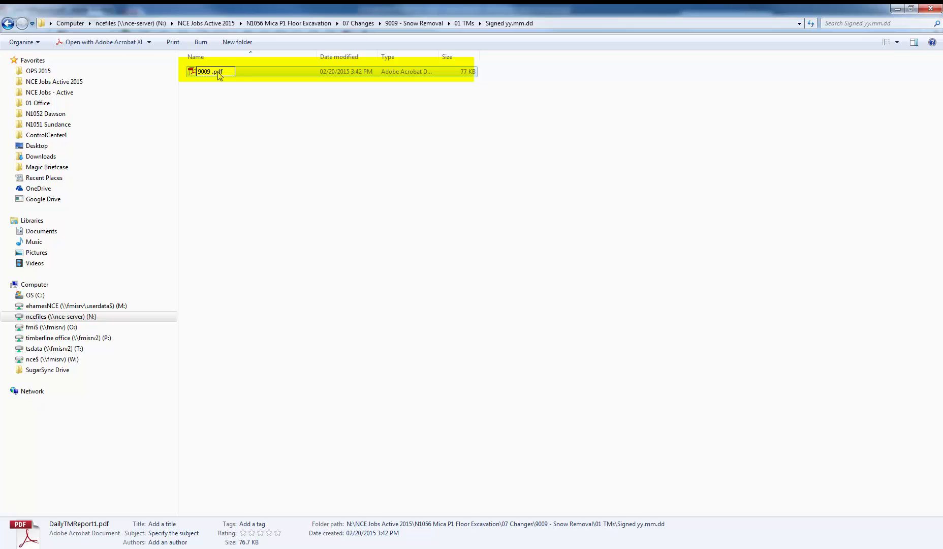
text(15.02.21)
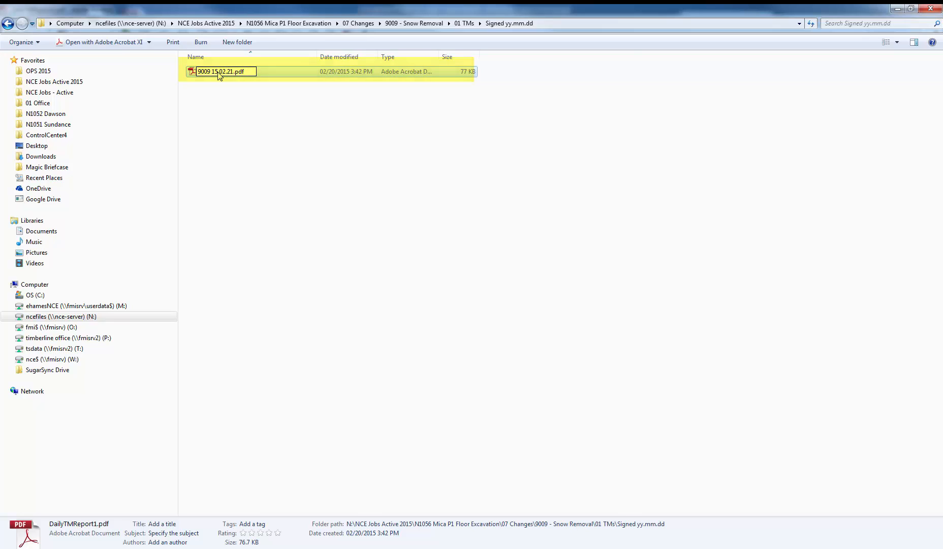
key(Return)
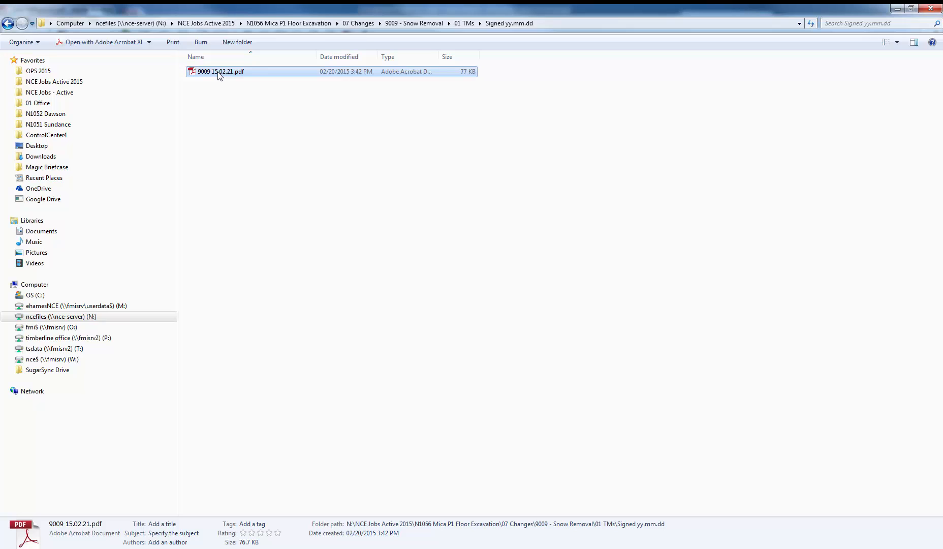
key(BackSpace)
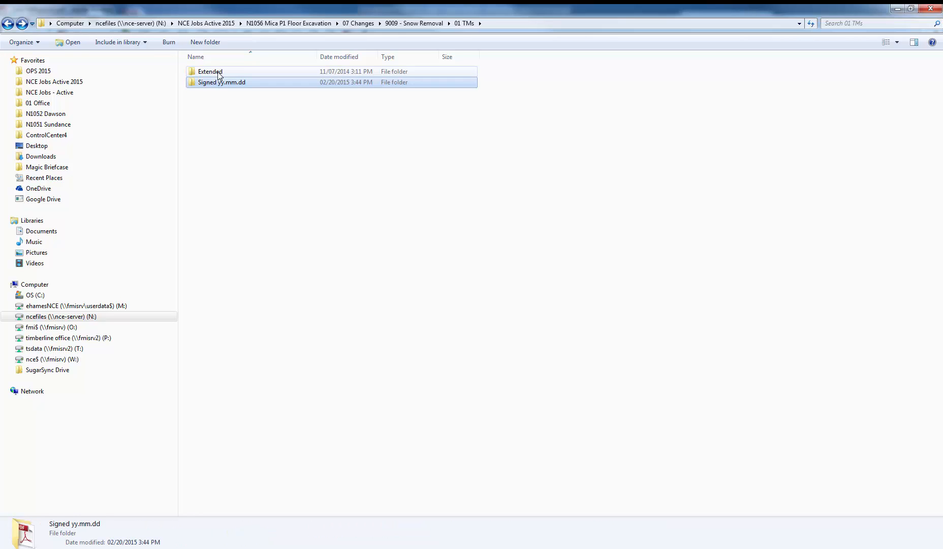
key(BackSpace)
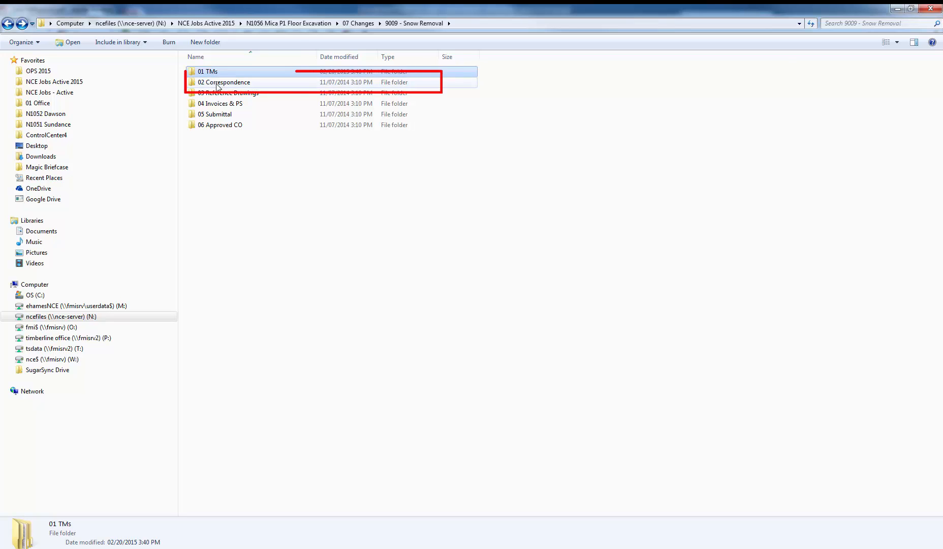
double_click(217, 84)
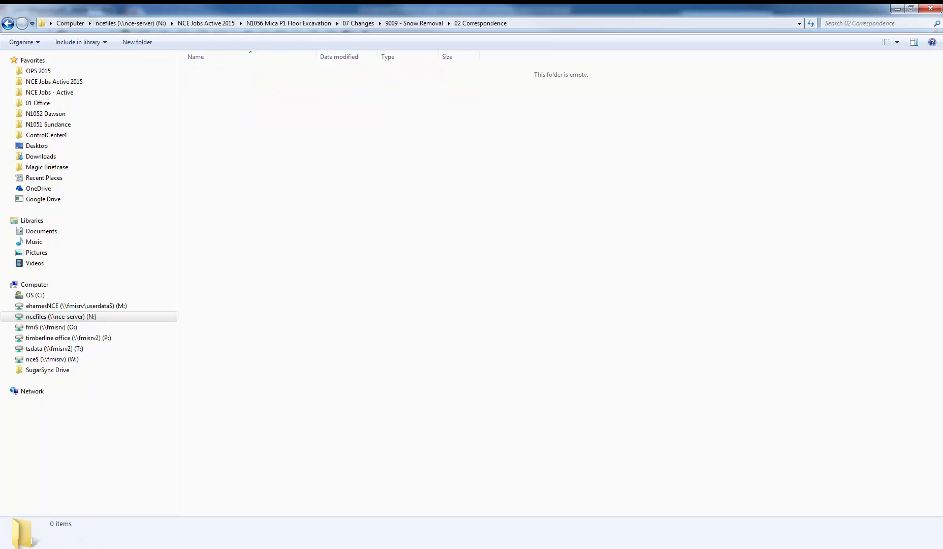
drag(942, 136, 200, 107)
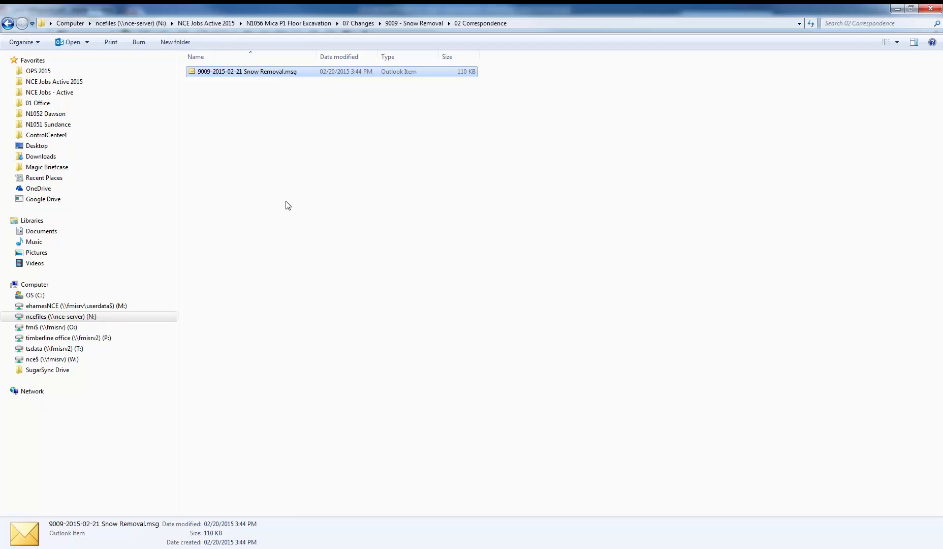
Step: Leave the correspondence folder, then close the report PDF and the Daily T&M Report window
key(BackSpace)
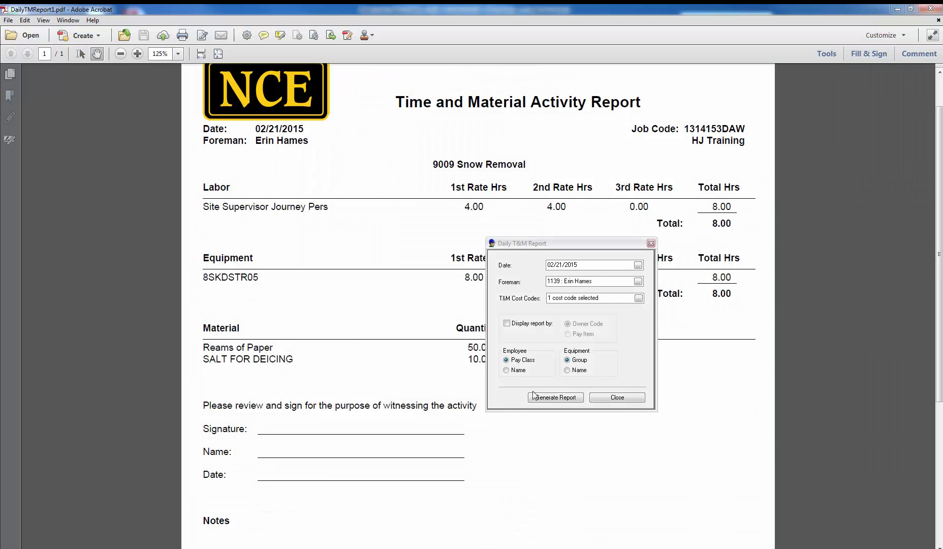
click(936, 10)
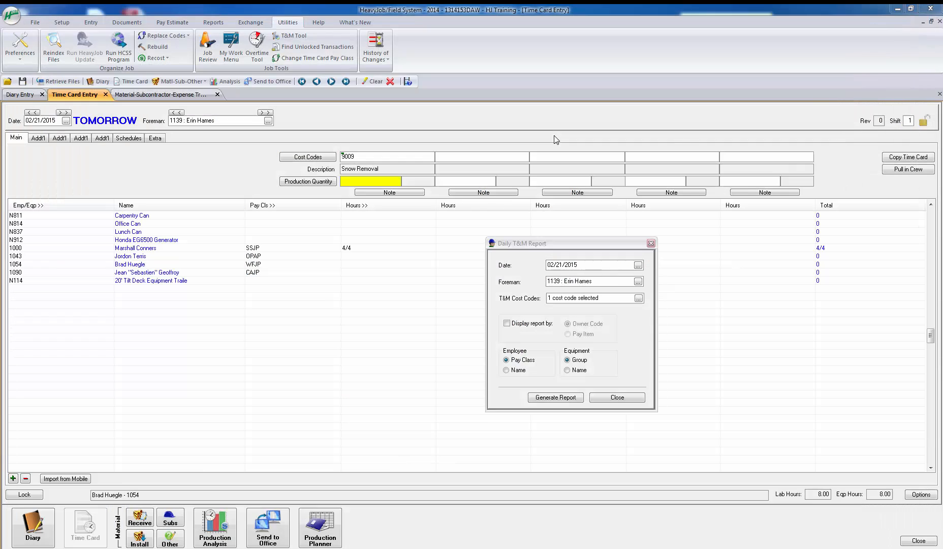
click(626, 400)
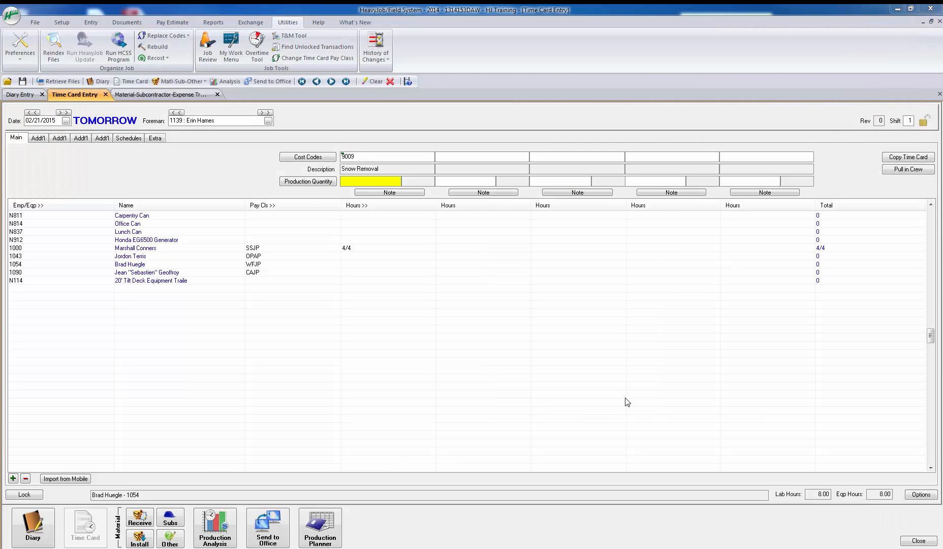